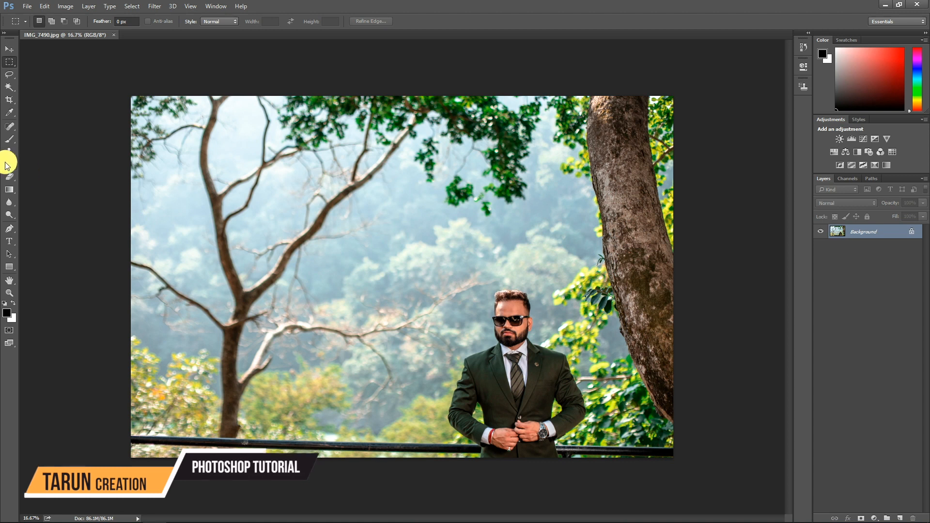
Start a Pen tool path where the man's beard meets the jacket collar beneath his earring and trace down the collar edge.
{"action": "key", "text": "p"}
{"action": "scroll", "coordinate": [538, 315], "scroll_direction": "down", "scroll_amount": 3}
{"action": "scroll", "coordinate": [537, 315], "scroll_direction": "up", "scroll_amount": 1}
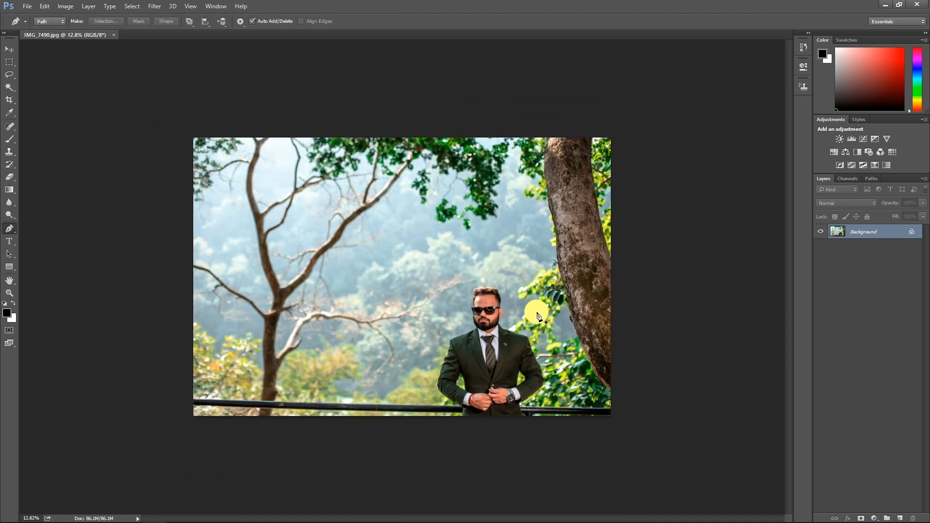
{"action": "scroll", "coordinate": [538, 315], "scroll_direction": "up", "scroll_amount": 5}
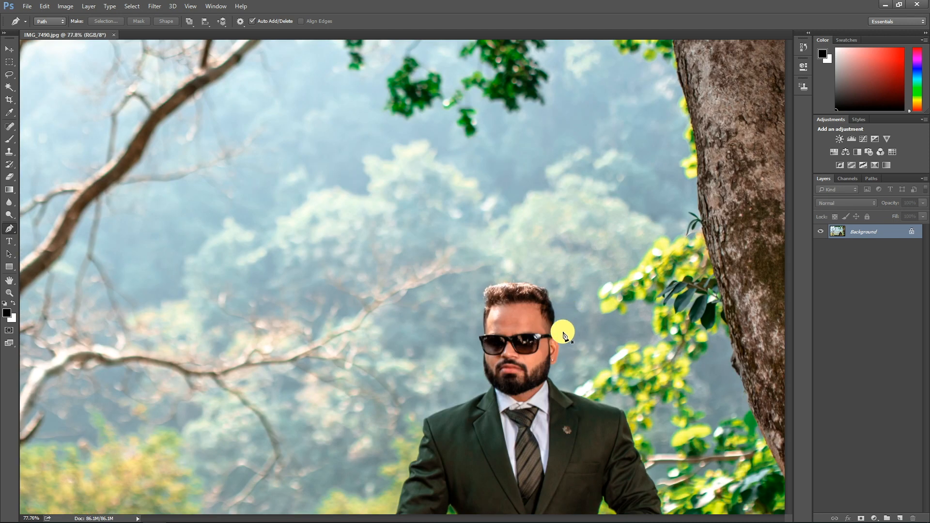
{"action": "scroll", "coordinate": [564, 332], "scroll_direction": "up", "scroll_amount": 5}
{"action": "left_click_drag", "start_coordinate": [533, 325], "coordinate": [444, 224]}
{"action": "scroll", "coordinate": [444, 224], "scroll_direction": "up", "scroll_amount": 7}
{"action": "left_click_drag", "start_coordinate": [426, 432], "coordinate": [414, 230]}
{"action": "left_click", "coordinate": [393, 210]}
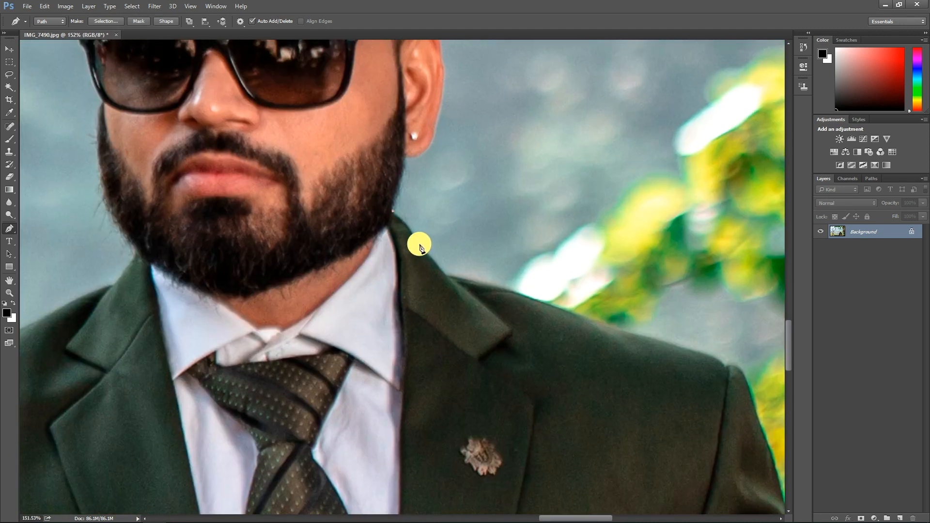
{"action": "left_click_drag", "start_coordinate": [428, 265], "coordinate": [431, 267]}
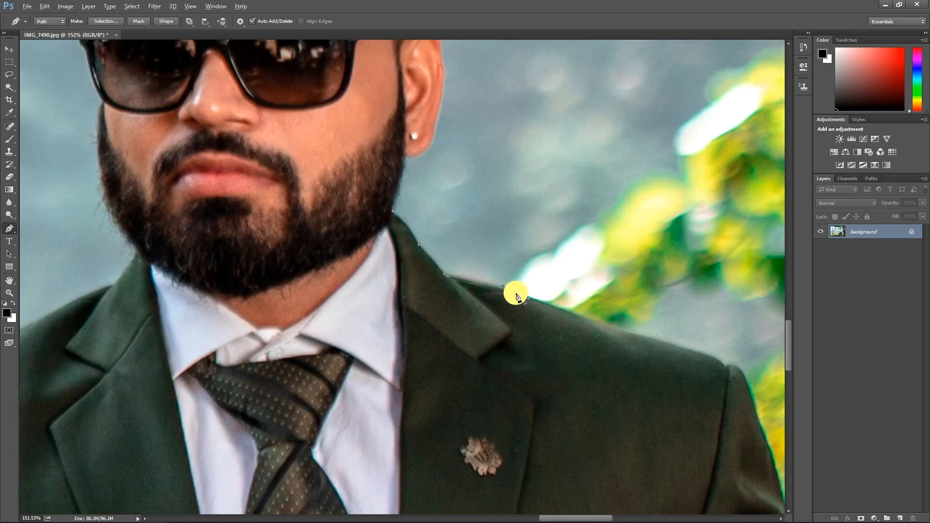
Continue the path along the shoulder with the lapel pin and down the start of the upper sleeve.
{"action": "left_click", "coordinate": [591, 320], "text": "alt"}
{"action": "left_click_drag", "start_coordinate": [716, 357], "coordinate": [460, 319]}
{"action": "left_click", "coordinate": [422, 309]}
{"action": "left_click", "coordinate": [470, 329]}
{"action": "left_click", "coordinate": [474, 327]}
{"action": "left_click_drag", "start_coordinate": [492, 387], "coordinate": [459, 289]}
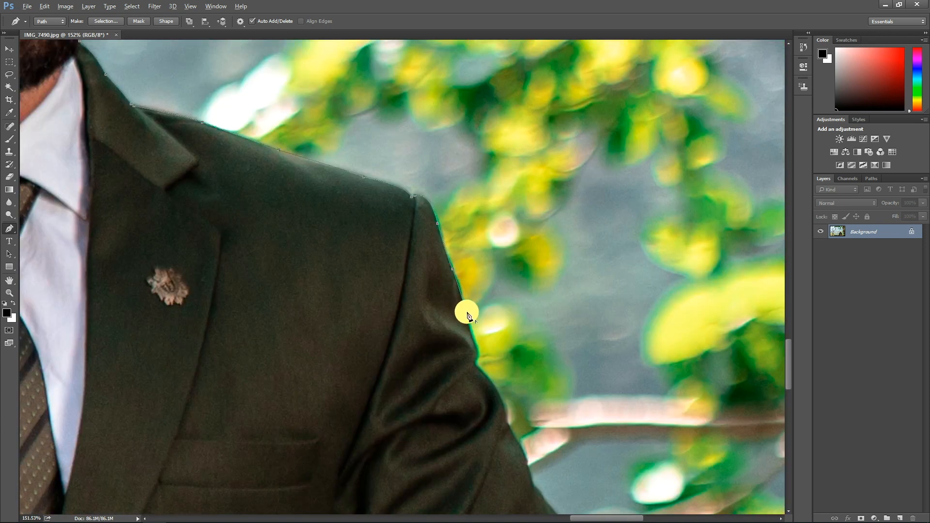
Trace the path down the outer edge of the upper sleeve, following the fabric folds beside the blurred leaves.
{"action": "scroll", "coordinate": [469, 314], "scroll_direction": "up", "scroll_amount": 3}
{"action": "left_click", "coordinate": [466, 293]}
{"action": "left_click", "coordinate": [469, 296]}
{"action": "left_click_drag", "start_coordinate": [502, 341], "coordinate": [438, 276]}
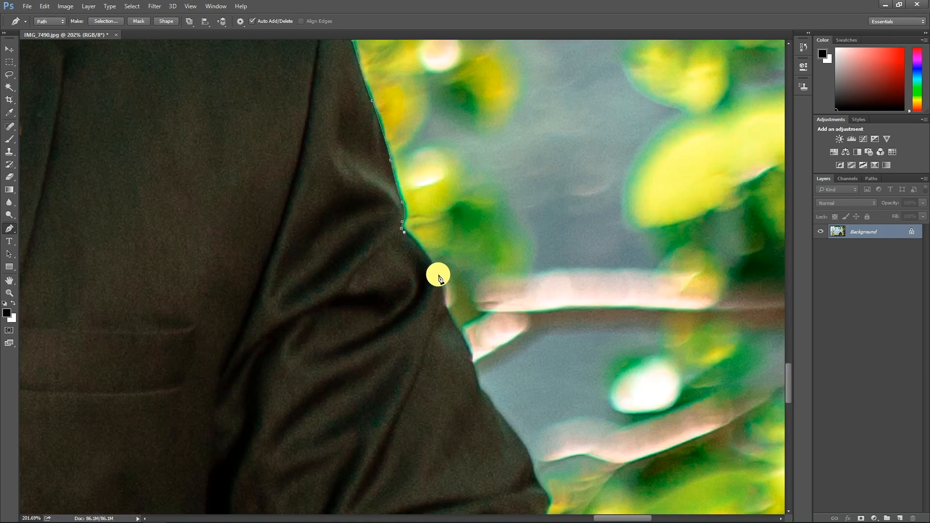
{"action": "left_click", "coordinate": [446, 309]}
{"action": "left_click_drag", "start_coordinate": [474, 366], "coordinate": [401, 277]}
{"action": "left_click", "coordinate": [413, 296]}
{"action": "left_click_drag", "start_coordinate": [438, 328], "coordinate": [418, 279]}
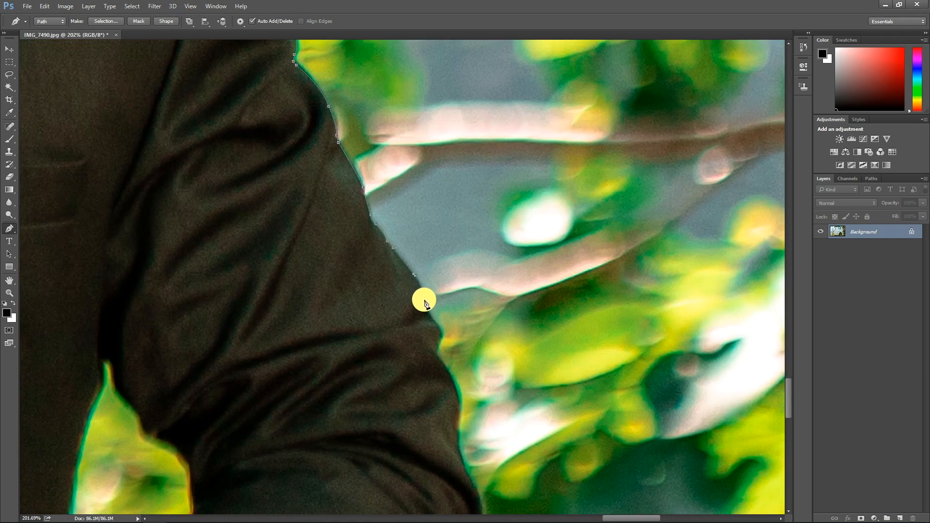
Continue the path along the creased sleeve edge down to the outer curve of the elbow.
{"action": "left_click", "coordinate": [425, 298]}
{"action": "left_click_drag", "start_coordinate": [432, 326], "coordinate": [407, 278]}
{"action": "left_click", "coordinate": [413, 300]}
{"action": "left_click_drag", "start_coordinate": [416, 310], "coordinate": [414, 279]}
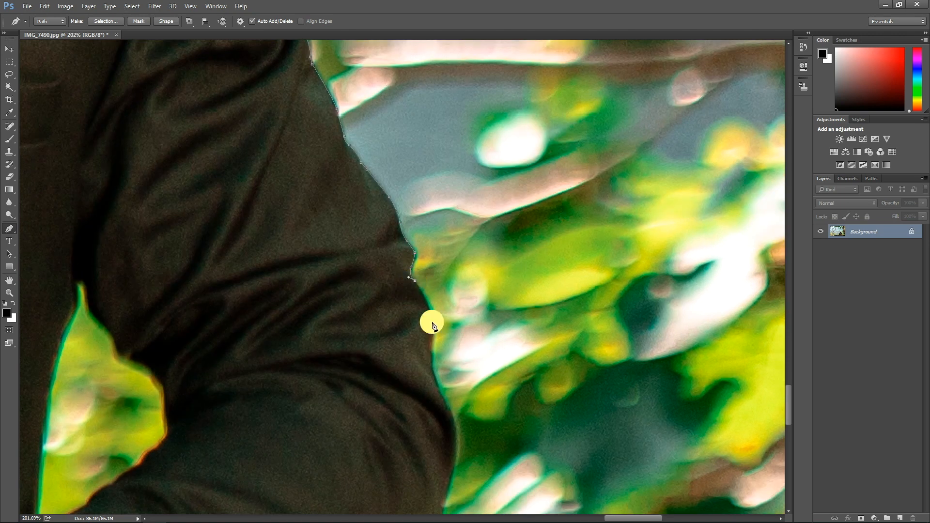
{"action": "left_click", "coordinate": [433, 322]}
{"action": "left_click_drag", "start_coordinate": [427, 363], "coordinate": [417, 295]}
{"action": "left_click", "coordinate": [421, 298]}
{"action": "left_click", "coordinate": [430, 322]}
{"action": "left_click", "coordinate": [438, 341]}
{"action": "left_click_drag", "start_coordinate": [446, 404], "coordinate": [420, 369]}
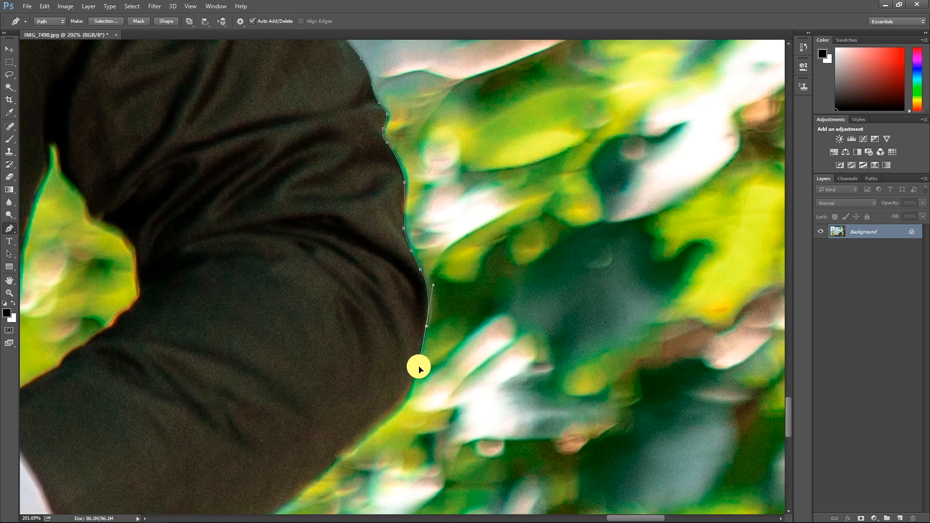
Extend the path around the elbow and along the underside of the forearm toward the watch cuff.
{"action": "left_click_drag", "start_coordinate": [378, 417], "coordinate": [416, 330]}
{"action": "left_click", "coordinate": [415, 342]}
{"action": "left_click", "coordinate": [387, 365]}
{"action": "left_click_drag", "start_coordinate": [330, 426], "coordinate": [388, 364]}
{"action": "left_click", "coordinate": [364, 361]}
{"action": "left_click", "coordinate": [330, 388]}
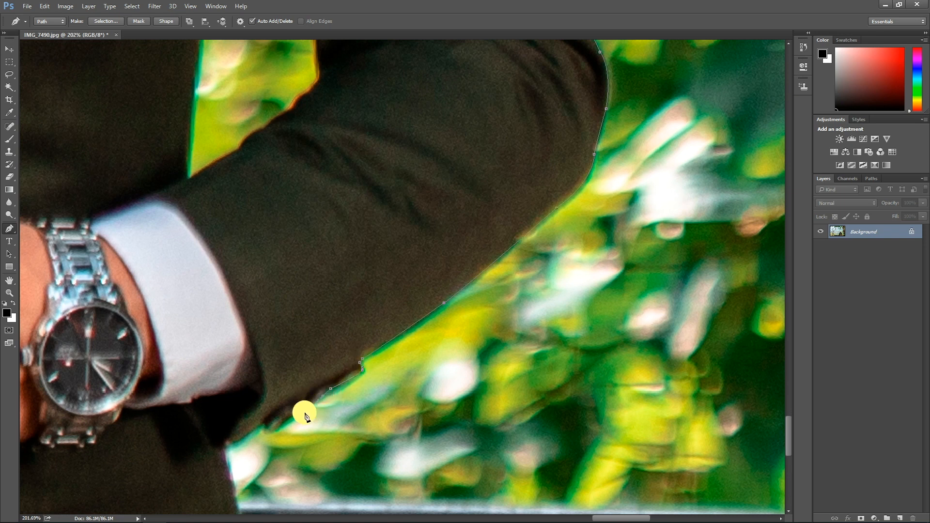
{"action": "left_click_drag", "start_coordinate": [229, 446], "coordinate": [328, 378]}
{"action": "right_click", "coordinate": [312, 378]}
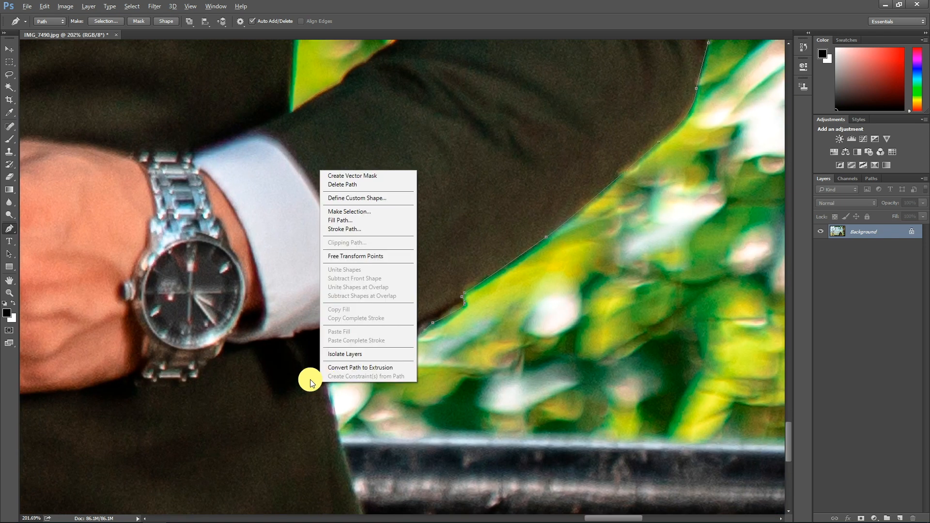
{"action": "key", "text": "Escape"}
Run the path down the jacket's side, across below the photo's lower edge, and up to the opposite sleeve.
{"action": "left_click_drag", "start_coordinate": [351, 521], "coordinate": [315, 378]}
{"action": "left_click_drag", "start_coordinate": [339, 439], "coordinate": [299, 352]}
{"action": "left_click", "coordinate": [313, 376]}
{"action": "left_click_drag", "start_coordinate": [161, 357], "coordinate": [607, 379]}
{"action": "left_click", "coordinate": [315, 409]}
{"action": "left_click", "coordinate": [270, 378]}
{"action": "left_click", "coordinate": [284, 253]}
{"action": "left_click", "coordinate": [258, 332]}
Trace the path around the opposite forearm and elbow and start up the outer sleeve.
{"action": "left_click_drag", "start_coordinate": [224, 216], "coordinate": [422, 433]}
{"action": "left_click_drag", "start_coordinate": [231, 284], "coordinate": [390, 475]}
{"action": "left_click", "coordinate": [321, 404]}
{"action": "left_click_drag", "start_coordinate": [279, 313], "coordinate": [332, 314]}
{"action": "left_click", "coordinate": [274, 290]}
{"action": "left_click", "coordinate": [276, 272]}
{"action": "scroll", "coordinate": [331, 314], "scroll_direction": "up", "scroll_amount": 5}
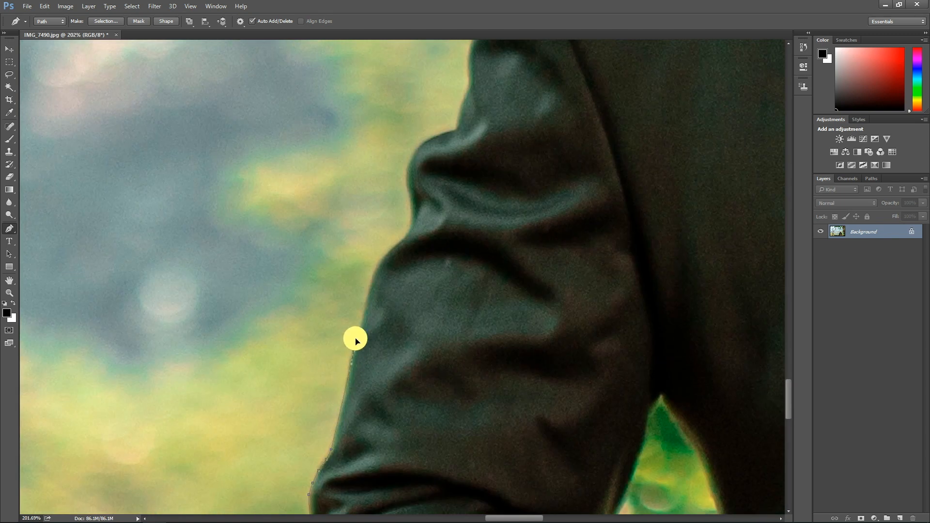
Continue the path up the folds of this outer sleeve to just below the shoulder seam.
{"action": "left_click_drag", "start_coordinate": [415, 256], "coordinate": [355, 405]}
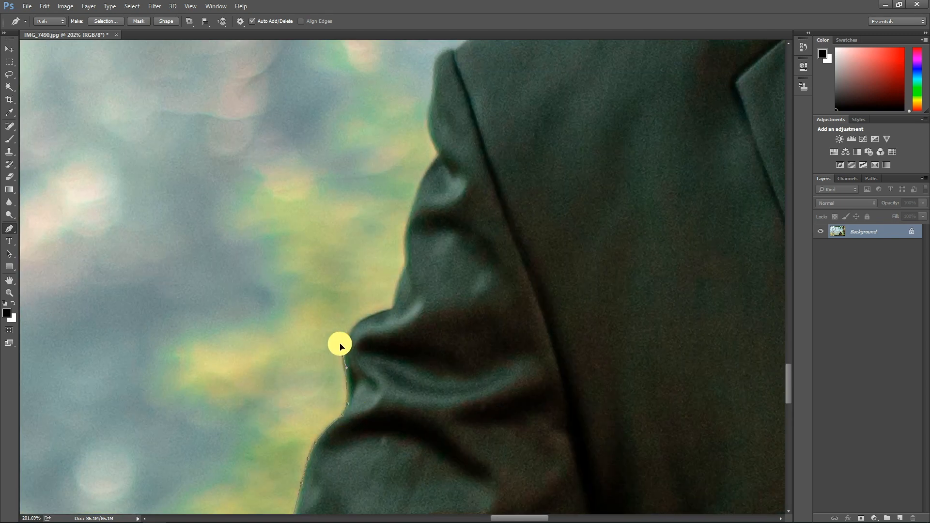
{"action": "left_click_drag", "start_coordinate": [349, 331], "coordinate": [362, 323]}
{"action": "scroll", "coordinate": [403, 435], "scroll_direction": "up", "scroll_amount": 5}
{"action": "left_click_drag", "start_coordinate": [401, 427], "coordinate": [401, 406]}
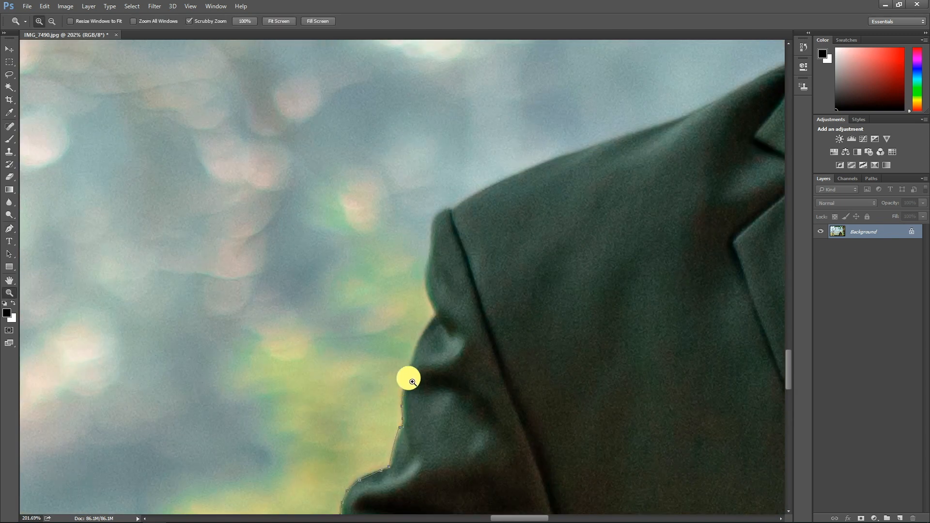
{"action": "left_click_drag", "start_coordinate": [431, 315], "coordinate": [281, 461]}
{"action": "left_click_drag", "start_coordinate": [274, 437], "coordinate": [274, 421]}
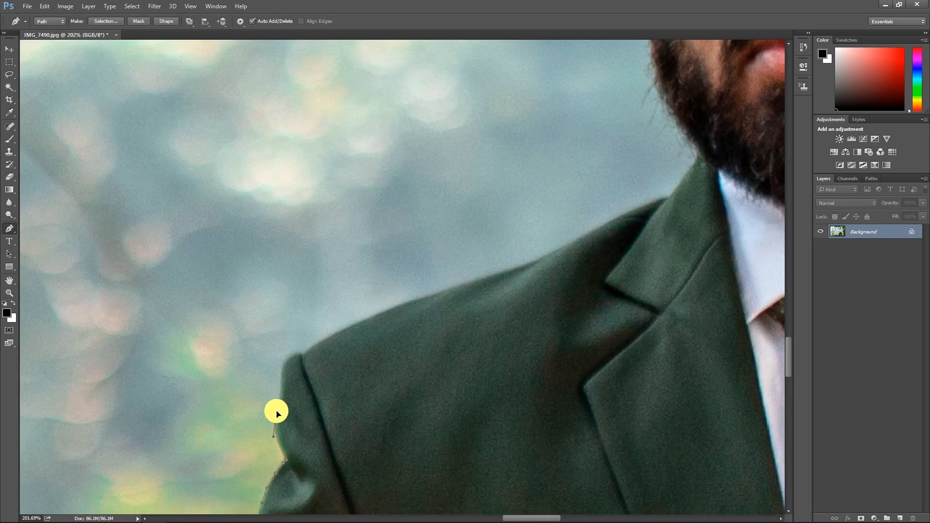
Trace the path over the shoulder seam and along the shoulder up to the jacket collar beside the beard.
{"action": "left_click", "coordinate": [297, 352]}
{"action": "left_click", "coordinate": [304, 352]}
{"action": "left_click_drag", "start_coordinate": [304, 354], "coordinate": [235, 406]}
{"action": "left_click_drag", "start_coordinate": [294, 372], "coordinate": [339, 355]}
{"action": "left_click_drag", "start_coordinate": [408, 350], "coordinate": [217, 421]}
{"action": "left_click_drag", "start_coordinate": [266, 384], "coordinate": [344, 365]}
{"action": "left_click", "coordinate": [266, 384], "text": "alt"}
{"action": "left_click", "coordinate": [273, 380]}
{"action": "left_click", "coordinate": [295, 367]}
{"action": "left_click", "coordinate": [304, 363]}
{"action": "left_click_drag", "start_coordinate": [395, 318], "coordinate": [414, 314]}
Route the path loosely around the beard, face, hair and ear, back toward its starting point at the collar.
{"action": "left_click_drag", "start_coordinate": [411, 253], "coordinate": [384, 485]}
{"action": "left_click", "coordinate": [342, 337]}
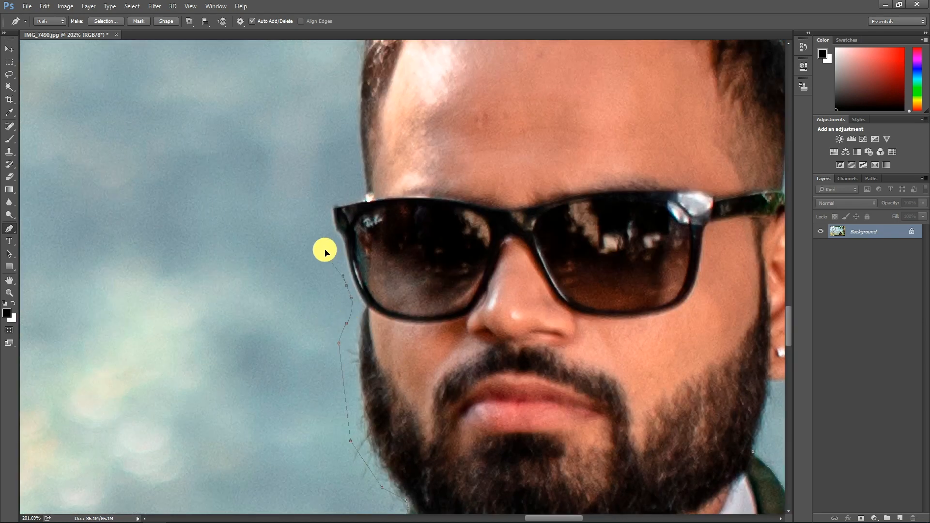
{"action": "left_click_drag", "start_coordinate": [324, 253], "coordinate": [312, 494]}
{"action": "left_click", "coordinate": [634, 114]}
{"action": "left_click_drag", "start_coordinate": [703, 124], "coordinate": [110, 97]}
{"action": "left_click_drag", "start_coordinate": [110, 245], "coordinate": [182, 48]}
{"action": "left_click", "coordinate": [195, 244]}
{"action": "left_click", "coordinate": [178, 259]}
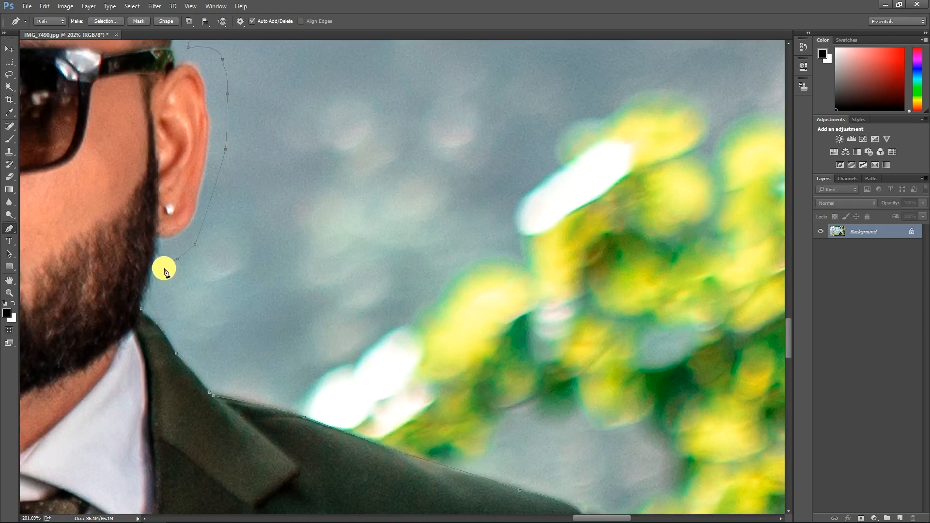
Convert the path into a new selection and copy the selected man onto his own layer.
{"action": "right_click", "coordinate": [152, 295]}
{"action": "left_click", "coordinate": [182, 335]}
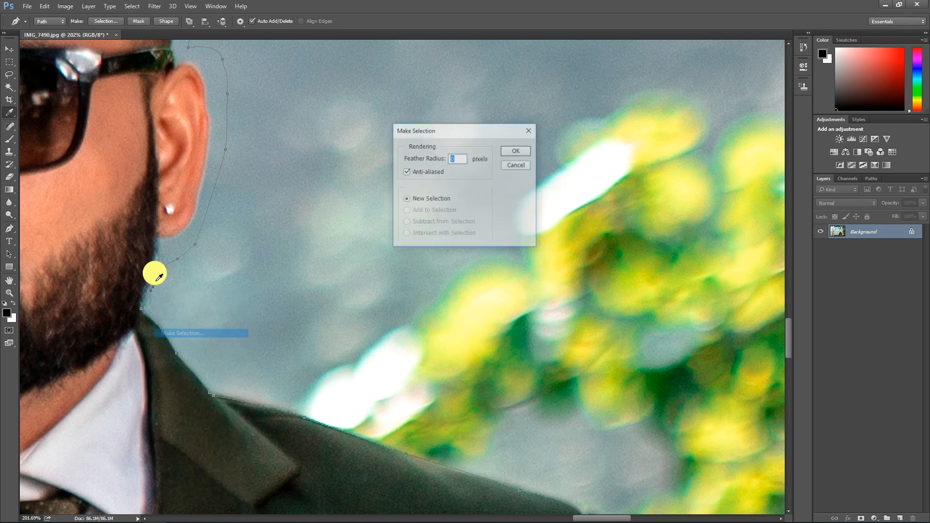
{"action": "key", "text": "Return"}
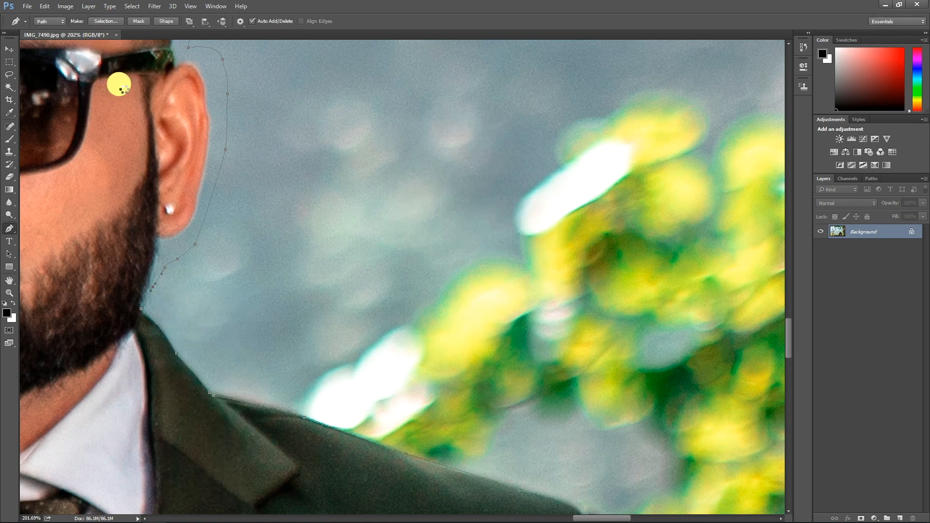
{"action": "scroll", "coordinate": [301, 185], "scroll_direction": "down", "scroll_amount": 10}
{"action": "scroll", "coordinate": [278, 213], "scroll_direction": "down", "scroll_amount": 3}
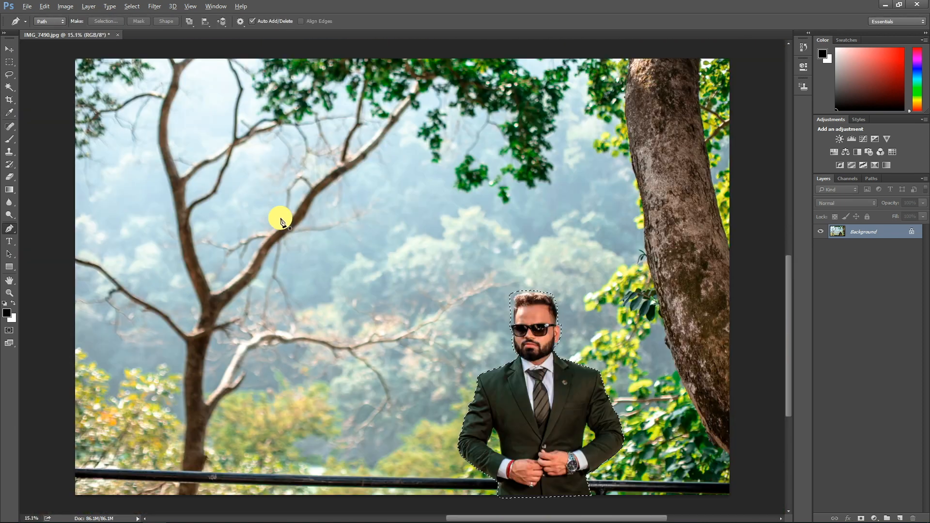
{"action": "key", "text": "ctrl+j"}
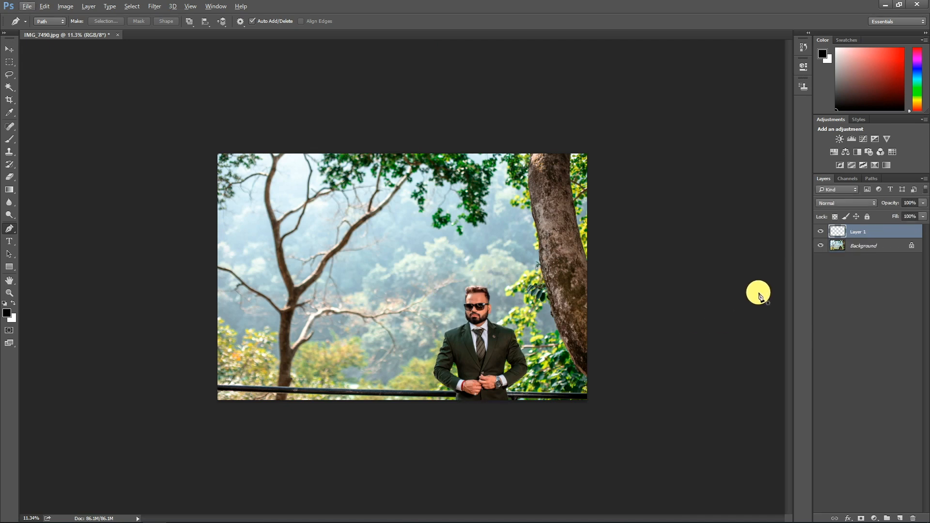
Add a white Solid Color fill layer directly above the Background layer.
{"action": "left_click", "coordinate": [893, 249]}
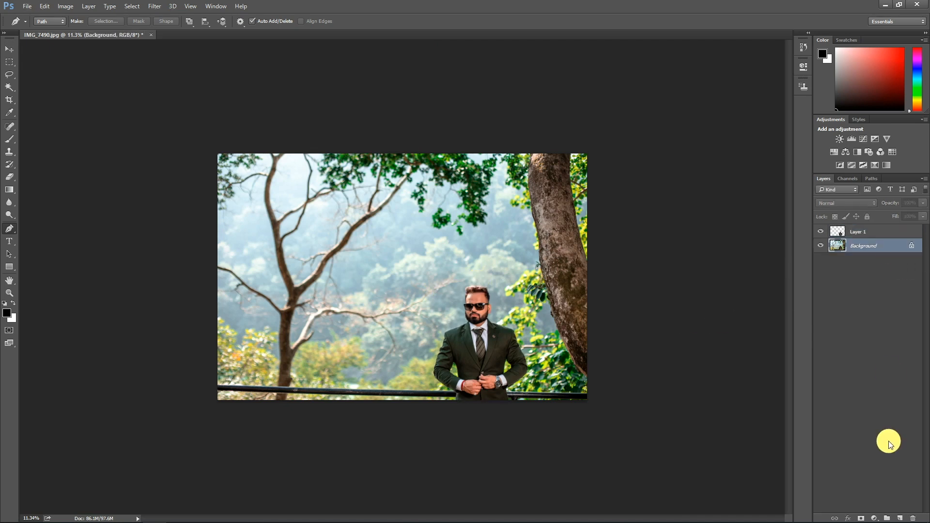
{"action": "left_click", "coordinate": [871, 517]}
{"action": "left_click", "coordinate": [891, 336]}
{"action": "left_click_drag", "start_coordinate": [365, 154], "coordinate": [339, 132]}
{"action": "left_click", "coordinate": [560, 129]}
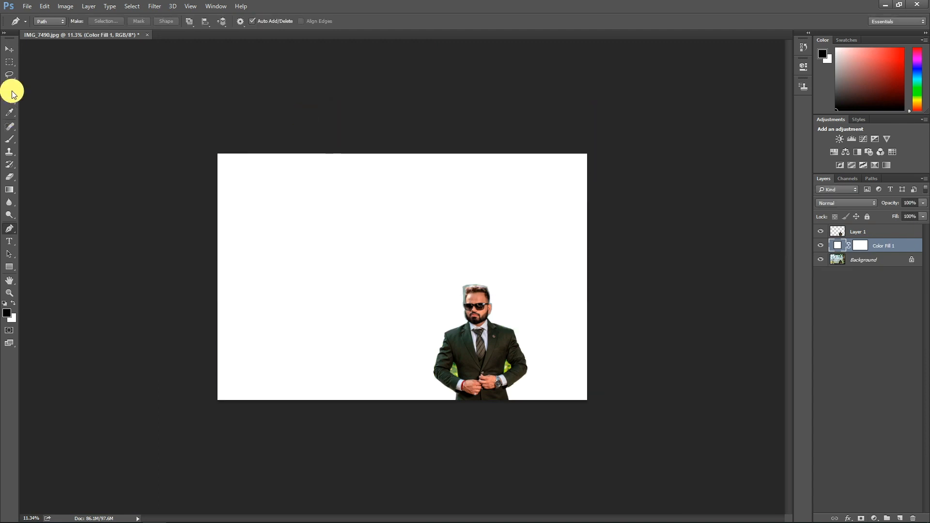
Add a monochrome Channel Mixer adjustment above Layer 1, with Red at +64%, Green at +48% and Blue at +20%.
{"action": "left_click", "coordinate": [11, 63]}
{"action": "left_click", "coordinate": [875, 231]}
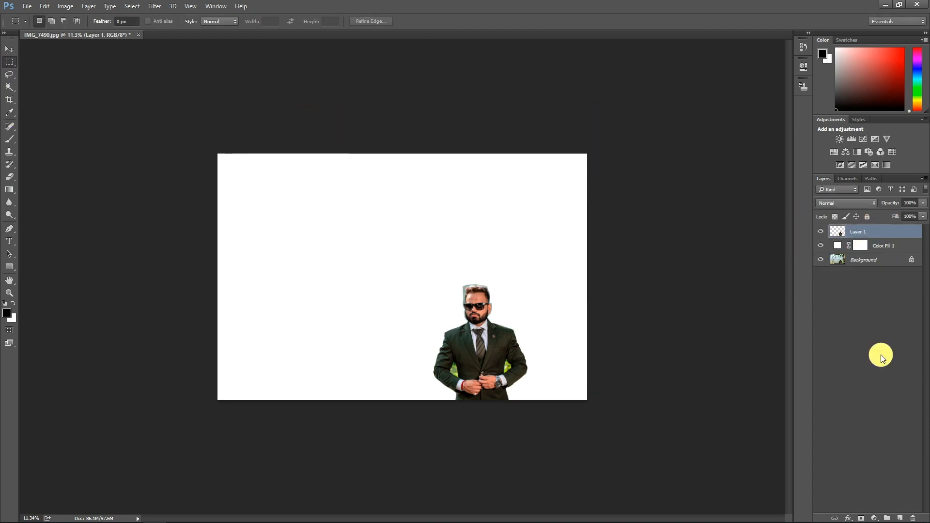
{"action": "left_click", "coordinate": [875, 518]}
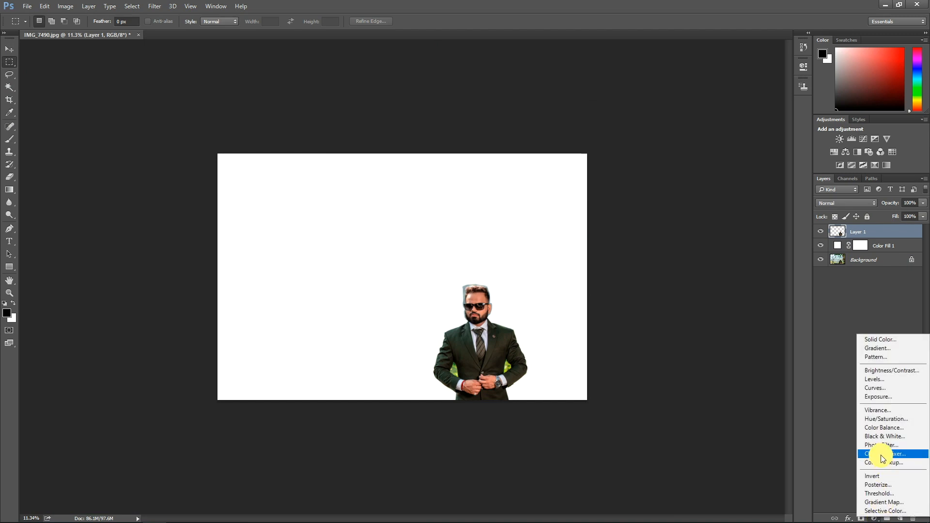
{"action": "left_click", "coordinate": [887, 455]}
{"action": "left_click", "coordinate": [679, 117]}
{"action": "left_click_drag", "start_coordinate": [732, 141], "coordinate": [736, 163]}
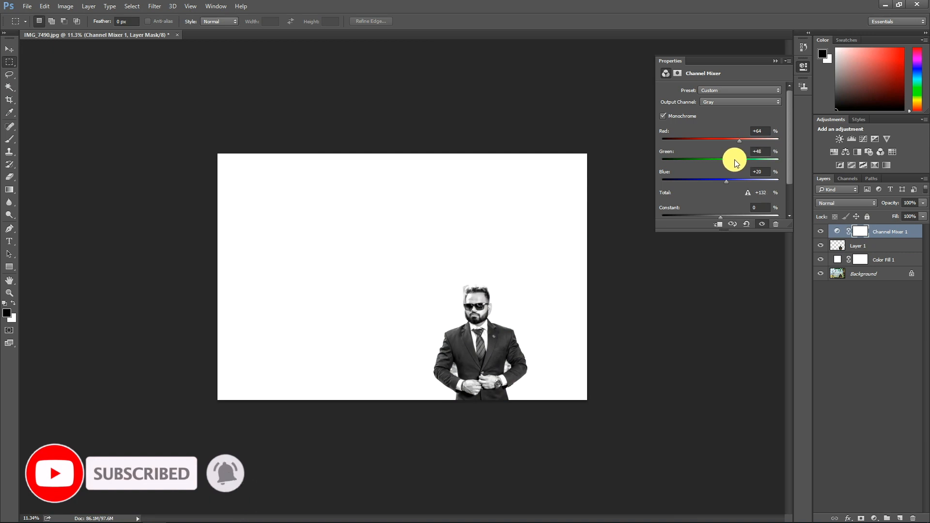
{"action": "left_click_drag", "start_coordinate": [730, 183], "coordinate": [727, 181]}
{"action": "left_click", "coordinate": [780, 61]}
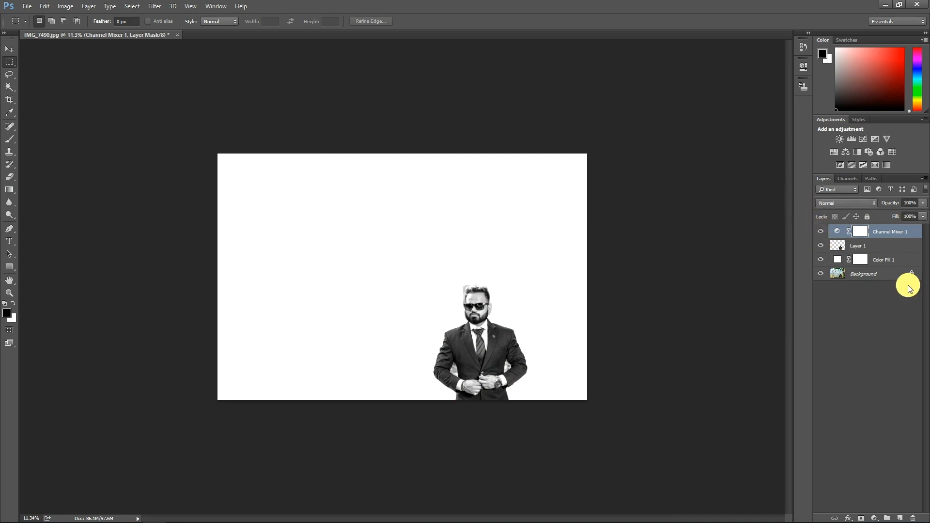
Add a Levels adjustment layer above the Channel Mixer layer.
{"action": "left_click", "coordinate": [875, 518]}
{"action": "left_click", "coordinate": [882, 377]}
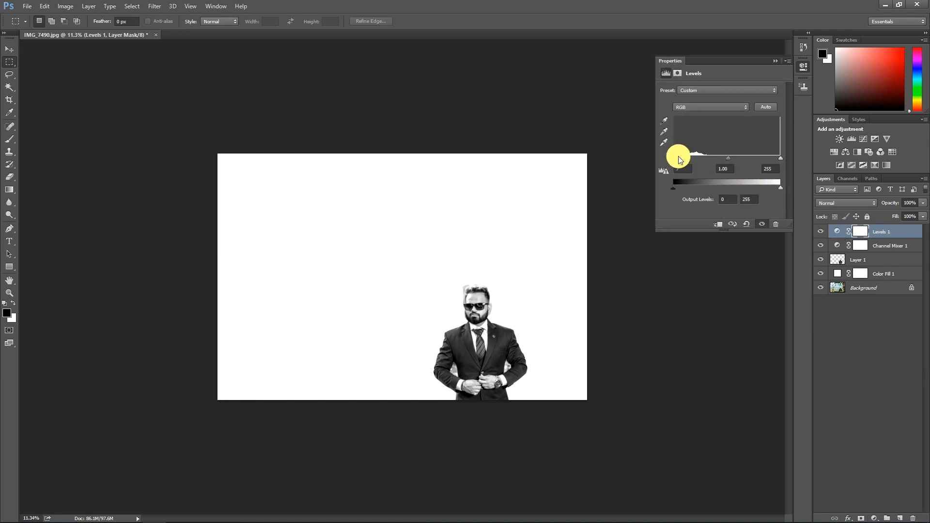
{"action": "left_click", "coordinate": [776, 60]}
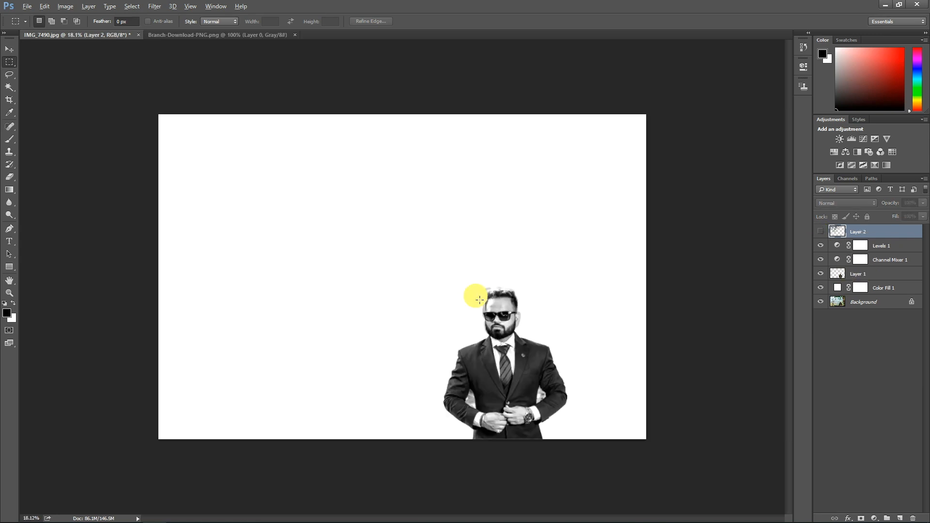
On Layer 1, start erasing the leftover background between the man's arm and torso with a smaller eraser.
{"action": "left_click", "coordinate": [859, 274]}
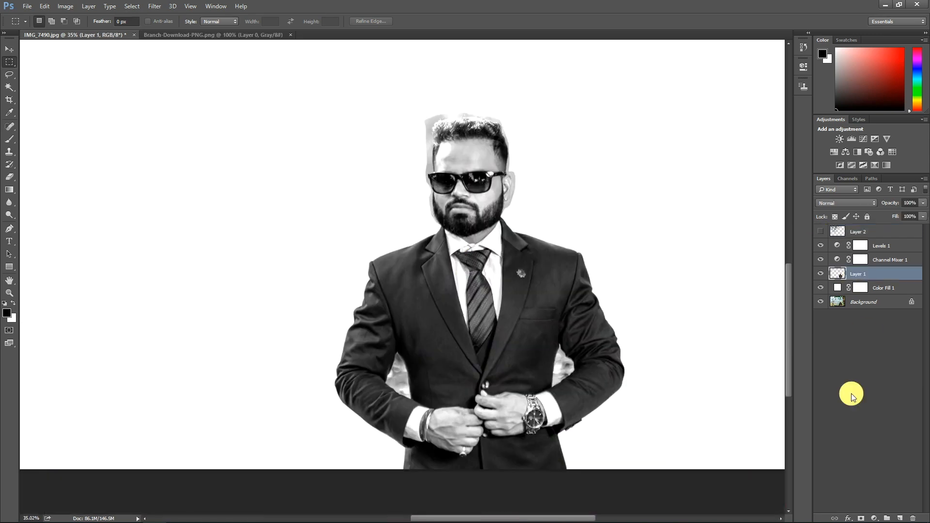
{"action": "scroll", "coordinate": [410, 366], "scroll_direction": "up", "scroll_amount": 3}
{"action": "key", "text": "e"}
{"action": "key", "text": "p"}
{"action": "scroll", "coordinate": [402, 368], "scroll_direction": "up", "scroll_amount": 5}
{"action": "key", "text": "e"}
{"action": "key", "text": "bracketleft"}
{"action": "key", "text": "bracketleft"}
{"action": "key", "text": "bracketleft"}
{"action": "mouse_move", "coordinate": [409, 248]}
{"action": "left_mouse_down"}
{"action": "mouse_move", "coordinate": [345, 417]}
{"action": "mouse_move", "coordinate": [332, 265]}
{"action": "left_mouse_up"}
{"action": "mouse_move", "coordinate": [332, 268]}
{"action": "left_mouse_down"}
{"action": "mouse_move", "coordinate": [324, 302]}
{"action": "mouse_move", "coordinate": [314, 285]}
{"action": "mouse_move", "coordinate": [299, 319]}
{"action": "mouse_move", "coordinate": [328, 350]}
{"action": "mouse_move", "coordinate": [432, 439]}
{"action": "mouse_move", "coordinate": [534, 483]}
{"action": "left_mouse_up"}
Adjust the eraser size and erase the background remnants along the edges of the gap between sleeve and jacket.
{"action": "key", "text": "bracketleft"}
{"action": "key", "text": "bracketleft"}
{"action": "key", "text": "bracketleft"}
{"action": "key", "text": "bracketright"}
{"action": "key", "text": "bracketright"}
{"action": "key", "text": "bracketright"}
{"action": "mouse_move", "coordinate": [484, 190]}
{"action": "left_mouse_down"}
{"action": "mouse_move", "coordinate": [515, 455]}
{"action": "mouse_move", "coordinate": [321, 310]}
{"action": "mouse_move", "coordinate": [397, 315]}
{"action": "mouse_move", "coordinate": [409, 301]}
{"action": "mouse_move", "coordinate": [463, 127]}
{"action": "mouse_move", "coordinate": [479, 290]}
{"action": "mouse_move", "coordinate": [405, 81]}
{"action": "mouse_move", "coordinate": [476, 274]}
{"action": "left_mouse_up"}
{"action": "left_click_drag", "start_coordinate": [403, 94], "coordinate": [420, 291]}
Shrink the eraser further and erase the remnants in the narrow upper part of the arm gap.
{"action": "key", "text": "p"}
{"action": "key", "text": "e"}
{"action": "key", "text": "bracketleft"}
{"action": "key", "text": "bracketleft"}
{"action": "key", "text": "bracketleft"}
{"action": "key", "text": "bracketleft"}
{"action": "key", "text": "bracketleft"}
{"action": "mouse_move", "coordinate": [431, 235]}
{"action": "left_mouse_down"}
{"action": "mouse_move", "coordinate": [398, 313]}
{"action": "mouse_move", "coordinate": [427, 229]}
{"action": "mouse_move", "coordinate": [462, 293]}
{"action": "mouse_move", "coordinate": [427, 248]}
{"action": "mouse_move", "coordinate": [437, 280]}
{"action": "left_mouse_up"}
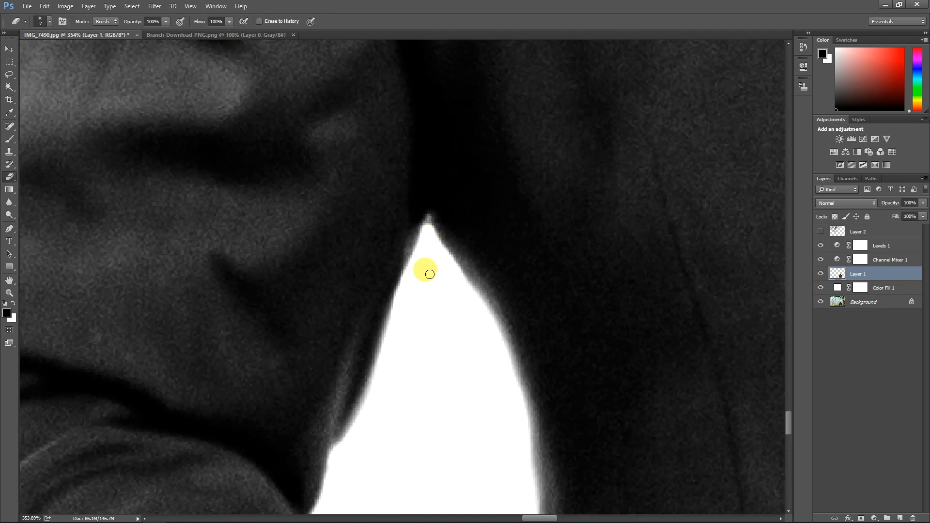
Erase the gray residue at the pointed tip of the arm gap, and undo the last change.
{"action": "right_click", "coordinate": [434, 281]}
{"action": "left_click", "coordinate": [432, 277]}
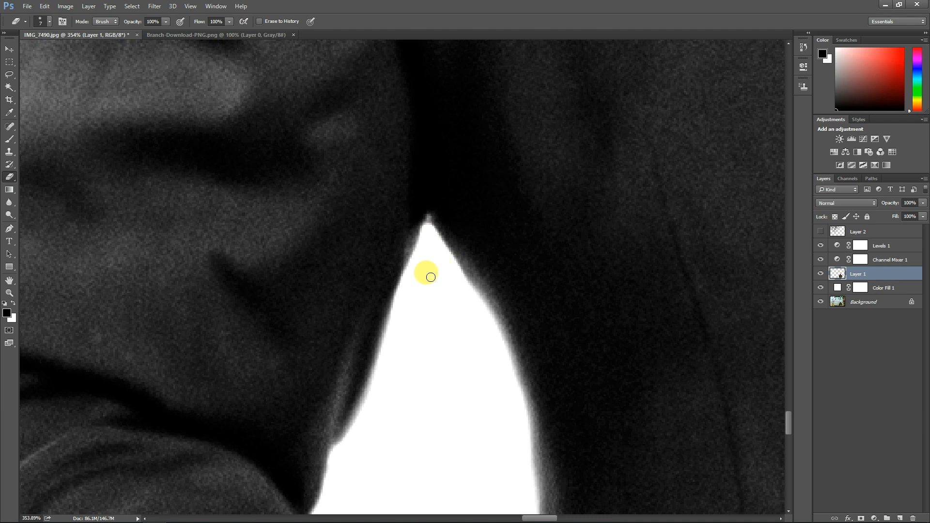
{"action": "mouse_move", "coordinate": [416, 252]}
{"action": "left_mouse_down"}
{"action": "mouse_move", "coordinate": [428, 225]}
{"action": "mouse_move", "coordinate": [425, 278]}
{"action": "left_mouse_up"}
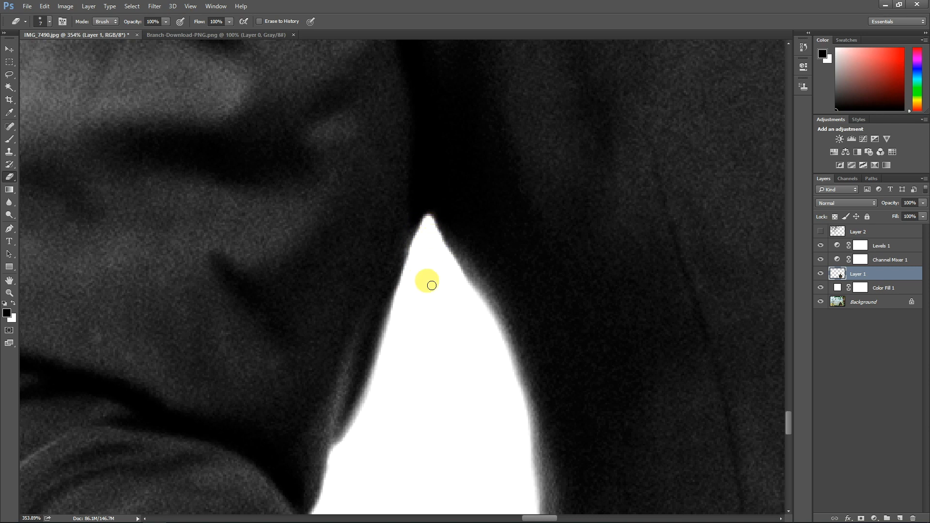
{"action": "scroll", "coordinate": [431, 285], "scroll_direction": "up", "scroll_amount": 3}
{"action": "left_click_drag", "start_coordinate": [429, 334], "coordinate": [10, 176]}
{"action": "left_click", "coordinate": [10, 63]}
{"action": "key", "text": "ctrl+z"}
{"action": "scroll", "coordinate": [276, 272], "scroll_direction": "down", "scroll_amount": 4}
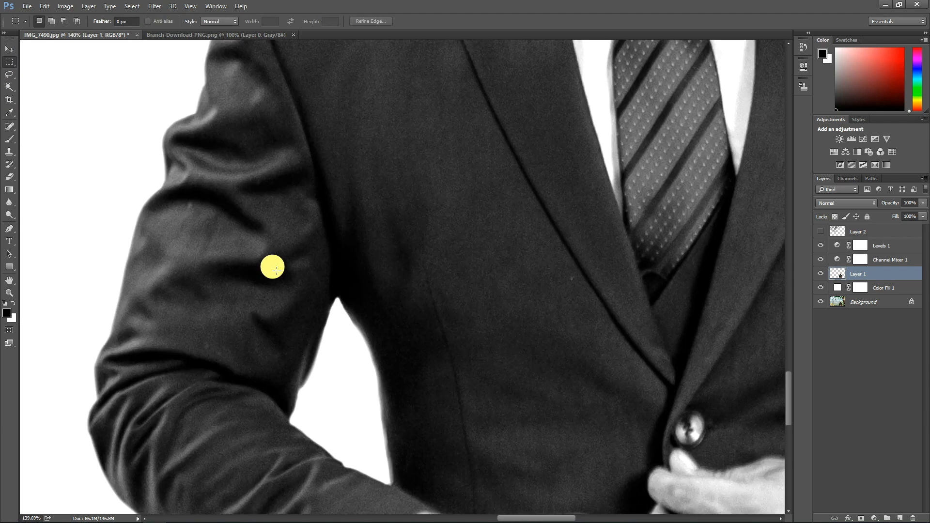
Erase the small background remnant at the edge of the suit on Layer 1, adjusting the eraser size.
{"action": "scroll", "coordinate": [369, 194], "scroll_direction": "up", "scroll_amount": 3}
{"action": "left_click_drag", "start_coordinate": [678, 233], "coordinate": [369, 195]}
{"action": "key", "text": "e"}
{"action": "mouse_move", "coordinate": [362, 94]}
{"action": "left_mouse_down"}
{"action": "mouse_move", "coordinate": [328, 286]}
{"action": "mouse_move", "coordinate": [336, 257]}
{"action": "mouse_move", "coordinate": [388, 189]}
{"action": "mouse_move", "coordinate": [457, 285]}
{"action": "mouse_move", "coordinate": [406, 337]}
{"action": "mouse_move", "coordinate": [402, 253]}
{"action": "mouse_move", "coordinate": [420, 208]}
{"action": "mouse_move", "coordinate": [339, 355]}
{"action": "mouse_move", "coordinate": [319, 328]}
{"action": "mouse_move", "coordinate": [308, 386]}
{"action": "mouse_move", "coordinate": [334, 394]}
{"action": "mouse_move", "coordinate": [355, 386]}
{"action": "mouse_move", "coordinate": [303, 431]}
{"action": "mouse_move", "coordinate": [307, 328]}
{"action": "mouse_move", "coordinate": [359, 120]}
{"action": "mouse_move", "coordinate": [382, 155]}
{"action": "mouse_move", "coordinate": [354, 124]}
{"action": "mouse_move", "coordinate": [360, 101]}
{"action": "left_mouse_up"}
{"action": "key", "text": "bracketleft"}
{"action": "key", "text": "bracketleft"}
{"action": "key", "text": "bracketleft"}
{"action": "key", "text": "bracketleft"}
{"action": "key", "text": "bracketright"}
{"action": "key", "text": "bracketright"}
{"action": "key", "text": "bracketright"}
{"action": "key", "text": "bracketright"}
{"action": "key", "text": "bracketleft"}
{"action": "key", "text": "bracketleft"}
Erase the background fringe along the shoulder, collar and bearded jaw with a 20 px eraser.
{"action": "scroll", "coordinate": [355, 211], "scroll_direction": "down", "scroll_amount": 8}
{"action": "left_click_drag", "start_coordinate": [355, 214], "coordinate": [459, 369]}
{"action": "scroll", "coordinate": [235, 57], "scroll_direction": "up", "scroll_amount": 9}
{"action": "key", "text": "bracketright"}
{"action": "key", "text": "bracketright"}
{"action": "key", "text": "bracketright"}
{"action": "left_click_drag", "start_coordinate": [307, 166], "coordinate": [301, 345]}
{"action": "mouse_move", "coordinate": [283, 301]}
{"action": "left_mouse_down"}
{"action": "mouse_move", "coordinate": [267, 112]}
{"action": "mouse_move", "coordinate": [298, 275]}
{"action": "mouse_move", "coordinate": [251, 112]}
{"action": "left_mouse_up"}
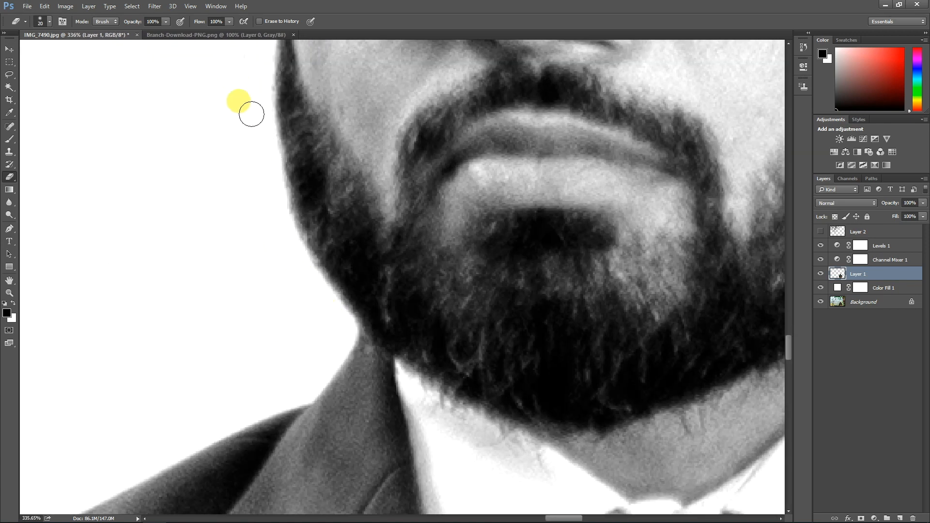
Enlarge the eraser and clean the background fringe up the cheek and side of the face.
{"action": "scroll", "coordinate": [232, 165], "scroll_direction": "up", "scroll_amount": 5}
{"action": "mouse_move", "coordinate": [224, 203]}
{"action": "left_mouse_down"}
{"action": "mouse_move", "coordinate": [255, 307]}
{"action": "mouse_move", "coordinate": [205, 213]}
{"action": "mouse_move", "coordinate": [206, 143]}
{"action": "left_mouse_up"}
{"action": "scroll", "coordinate": [209, 145], "scroll_direction": "up", "scroll_amount": 4}
{"action": "key", "text": "bracketright"}
{"action": "key", "text": "bracketright"}
{"action": "key", "text": "bracketright"}
{"action": "key", "text": "bracketright"}
{"action": "mouse_move", "coordinate": [260, 194]}
{"action": "left_mouse_down"}
{"action": "mouse_move", "coordinate": [242, 324]}
{"action": "mouse_move", "coordinate": [276, 332]}
{"action": "mouse_move", "coordinate": [306, 252]}
{"action": "mouse_move", "coordinate": [293, 296]}
{"action": "mouse_move", "coordinate": [278, 106]}
{"action": "left_mouse_up"}
{"action": "scroll", "coordinate": [276, 104], "scroll_direction": "up", "scroll_amount": 4}
{"action": "mouse_move", "coordinate": [273, 172]}
{"action": "left_mouse_down"}
{"action": "mouse_move", "coordinate": [292, 303]}
{"action": "mouse_move", "coordinate": [277, 117]}
{"action": "left_mouse_up"}
Enlarge the eraser further and remove the background residue around the temple and along the top of the hair.
{"action": "scroll", "coordinate": [274, 126], "scroll_direction": "up", "scroll_amount": 4}
{"action": "key", "text": "bracketright"}
{"action": "key", "text": "bracketright"}
{"action": "key", "text": "bracketright"}
{"action": "key", "text": "bracketright"}
{"action": "key", "text": "bracketright"}
{"action": "key", "text": "bracketright"}
{"action": "key", "text": "bracketright"}
{"action": "mouse_move", "coordinate": [290, 215]}
{"action": "left_mouse_down"}
{"action": "mouse_move", "coordinate": [254, 342]}
{"action": "mouse_move", "coordinate": [280, 410]}
{"action": "left_mouse_up"}
{"action": "left_click_drag", "start_coordinate": [335, 198], "coordinate": [211, 318]}
{"action": "left_click_drag", "start_coordinate": [538, 291], "coordinate": [267, 293]}
{"action": "left_click_drag", "start_coordinate": [271, 294], "coordinate": [486, 272]}
{"action": "left_click_drag", "start_coordinate": [627, 310], "coordinate": [330, 139]}
{"action": "left_click_drag", "start_coordinate": [332, 141], "coordinate": [362, 209]}
Reduce the eraser to 45 px and erase the gray fringe along the hair on the opposite side of the head.
{"action": "key", "text": "bracketleft"}
{"action": "key", "text": "bracketleft"}
{"action": "key", "text": "bracketleft"}
{"action": "key", "text": "bracketleft"}
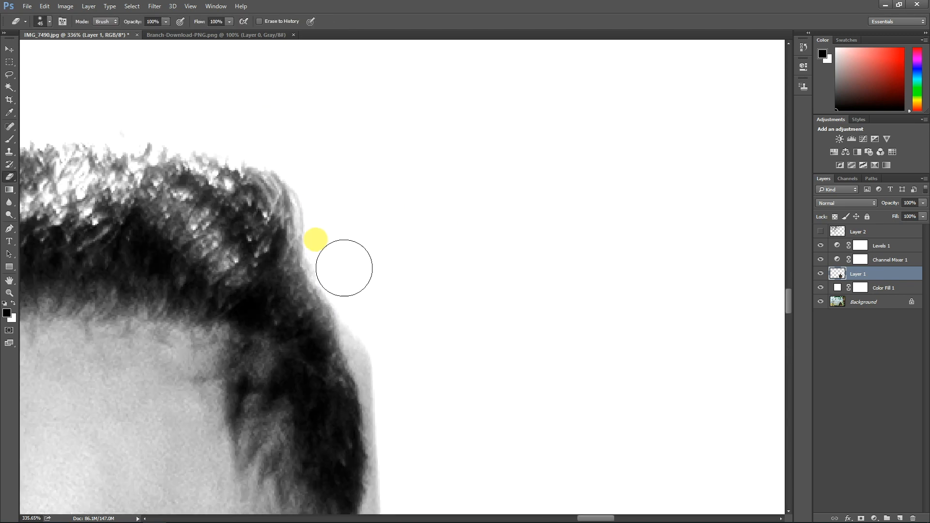
{"action": "scroll", "coordinate": [373, 388], "scroll_direction": "down", "scroll_amount": 5}
{"action": "left_click_drag", "start_coordinate": [353, 320], "coordinate": [352, 372]}
Shrink the eraser and trace the upper rim of the ear, erasing the gray background next to it.
{"action": "key", "text": "bracketleft"}
{"action": "key", "text": "bracketleft"}
{"action": "mouse_move", "coordinate": [371, 375]}
{"action": "left_mouse_down"}
{"action": "mouse_move", "coordinate": [350, 253]}
{"action": "mouse_move", "coordinate": [313, 276]}
{"action": "mouse_move", "coordinate": [365, 377]}
{"action": "left_mouse_up"}
{"action": "key", "text": "bracketleft"}
{"action": "key", "text": "bracketleft"}
{"action": "key", "text": "bracketleft"}
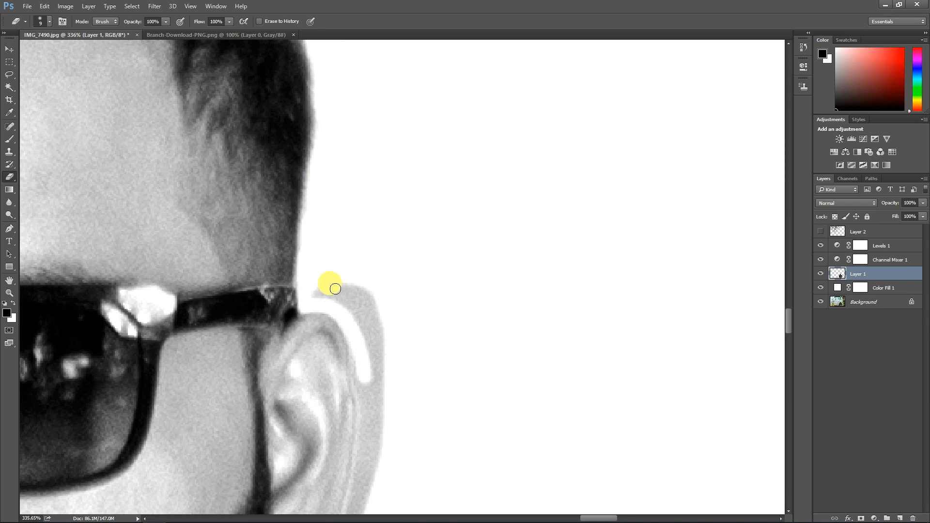
{"action": "mouse_move", "coordinate": [372, 358]}
{"action": "left_mouse_down"}
{"action": "mouse_move", "coordinate": [372, 328]}
{"action": "mouse_move", "coordinate": [369, 463]}
{"action": "mouse_move", "coordinate": [348, 342]}
{"action": "left_mouse_up"}
Erase the remaining gray background around the outer ear down to the lobe, adjusting the eraser size.
{"action": "scroll", "coordinate": [324, 310], "scroll_direction": "down", "scroll_amount": 3}
{"action": "mouse_move", "coordinate": [345, 230]}
{"action": "left_mouse_down"}
{"action": "mouse_move", "coordinate": [367, 330]}
{"action": "mouse_move", "coordinate": [421, 248]}
{"action": "mouse_move", "coordinate": [374, 354]}
{"action": "mouse_move", "coordinate": [311, 422]}
{"action": "mouse_move", "coordinate": [293, 472]}
{"action": "left_mouse_up"}
{"action": "key", "text": "bracketright"}
{"action": "key", "text": "bracketright"}
{"action": "key", "text": "bracketleft"}
{"action": "key", "text": "bracketleft"}
{"action": "mouse_move", "coordinate": [322, 364]}
{"action": "left_mouse_down"}
{"action": "mouse_move", "coordinate": [370, 339]}
{"action": "mouse_move", "coordinate": [297, 432]}
{"action": "mouse_move", "coordinate": [395, 272]}
{"action": "left_mouse_up"}
{"action": "key", "text": "bracketright"}
{"action": "scroll", "coordinate": [469, 273], "scroll_direction": "down", "scroll_amount": 1}
{"action": "scroll", "coordinate": [374, 102], "scroll_direction": "up", "scroll_amount": 3}
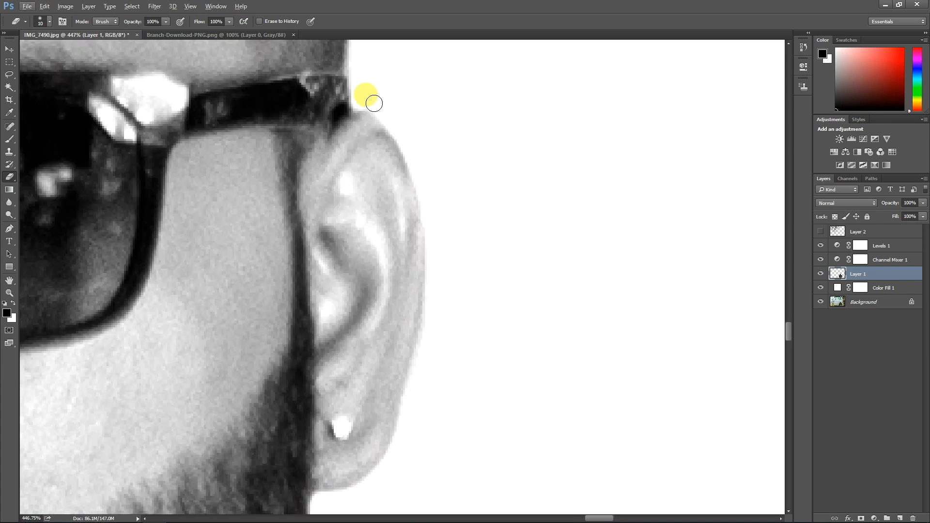
Hide the Channel Mixer 1 and Levels 1 adjustment layers.
{"action": "scroll", "coordinate": [489, 263], "scroll_direction": "down", "scroll_amount": 20}
{"action": "left_click", "coordinate": [9, 62]}
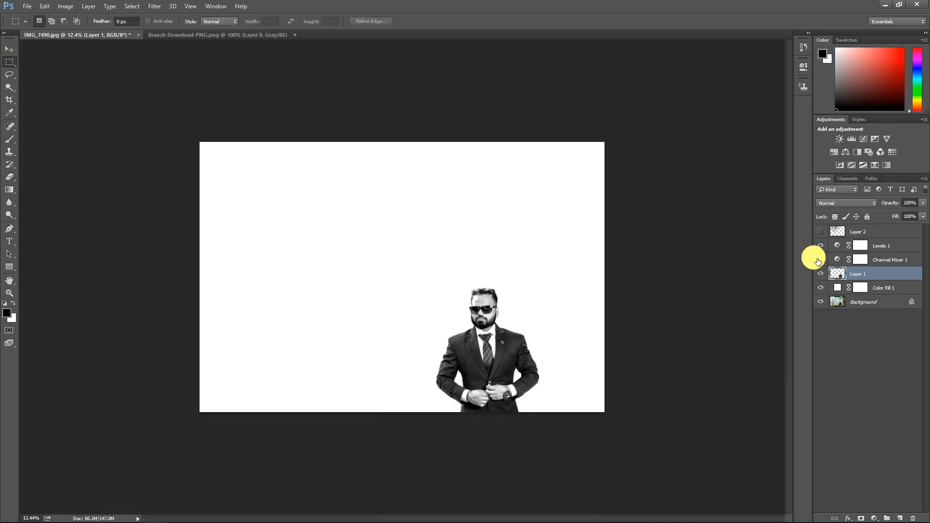
{"action": "left_click", "coordinate": [823, 261]}
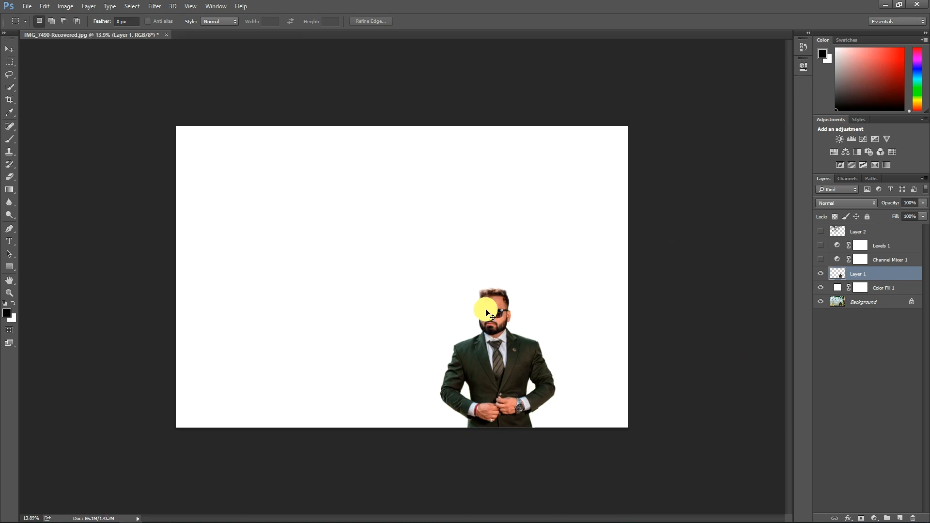
Free-transform the man: move him to the canvas centre, scale him to about 120%, and rotate him about 1.2 degrees.
{"action": "key", "text": "ctrl+t"}
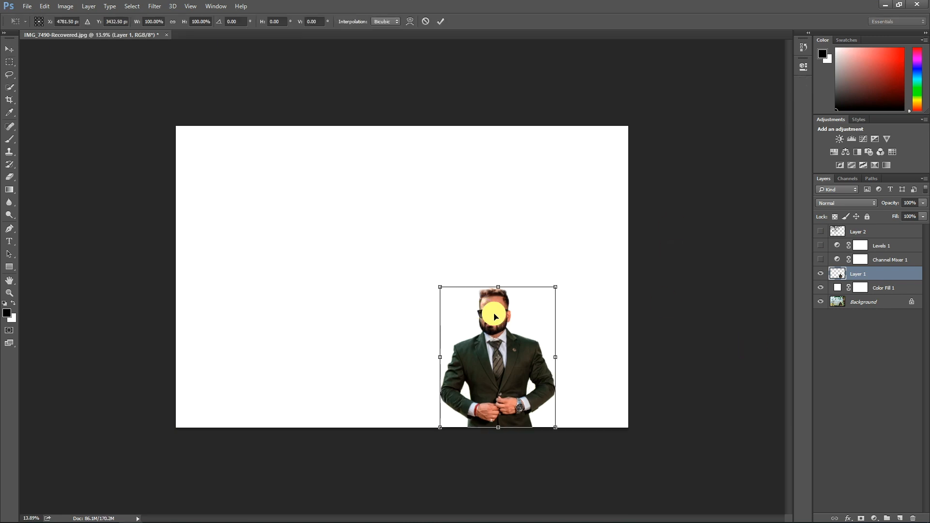
{"action": "left_click_drag", "start_coordinate": [493, 316], "coordinate": [397, 257]}
{"action": "left_click_drag", "start_coordinate": [473, 223], "coordinate": [485, 213]}
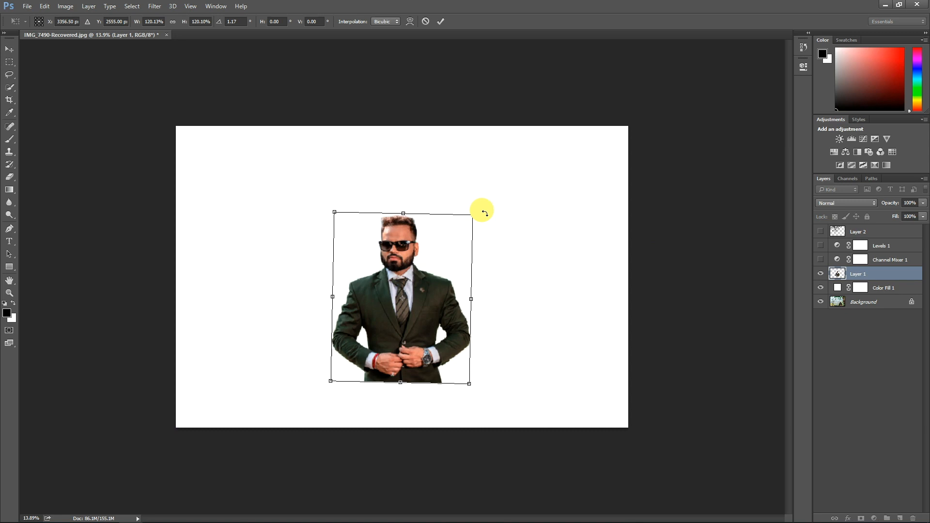
{"action": "key", "text": "Return"}
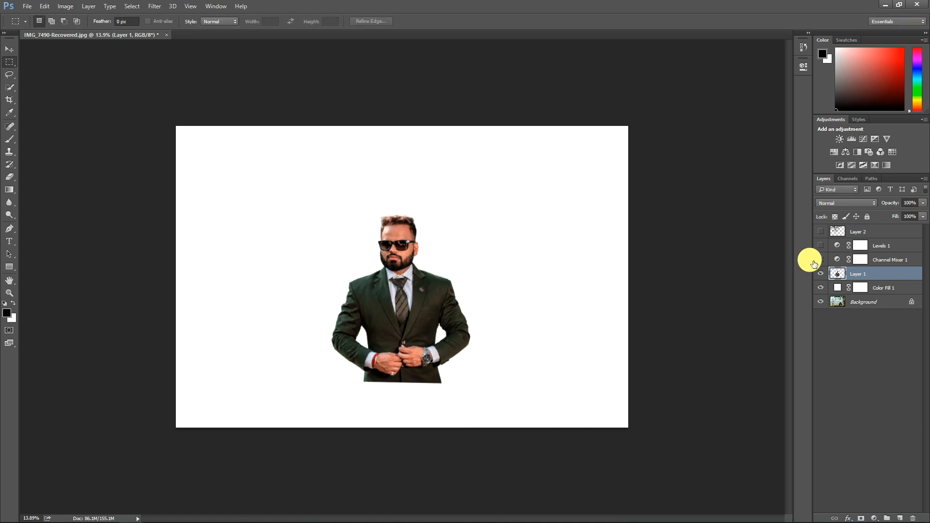
Show the Channel Mixer 1 and Levels 1 adjustment layers again.
{"action": "left_click", "coordinate": [820, 260]}
{"action": "scroll", "coordinate": [359, 311], "scroll_direction": "down", "scroll_amount": 2}
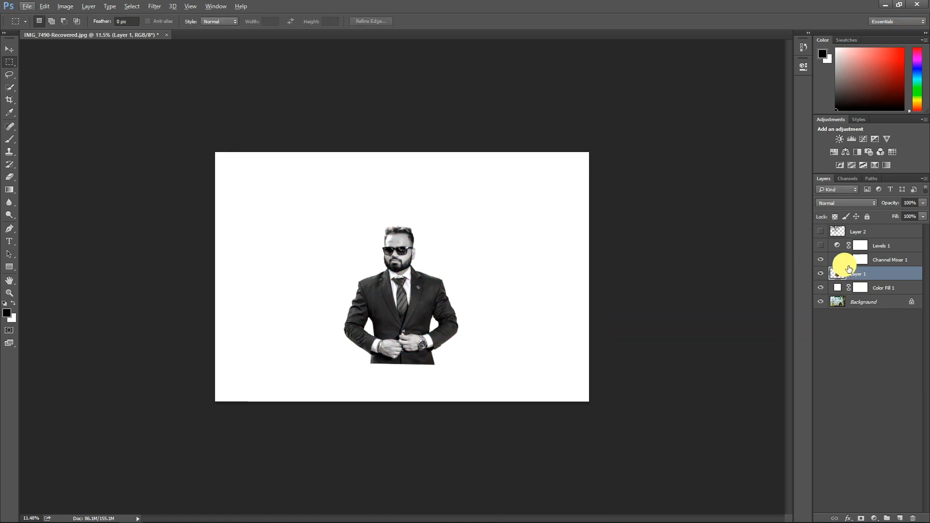
{"action": "scroll", "coordinate": [372, 311], "scroll_direction": "down", "scroll_amount": 1}
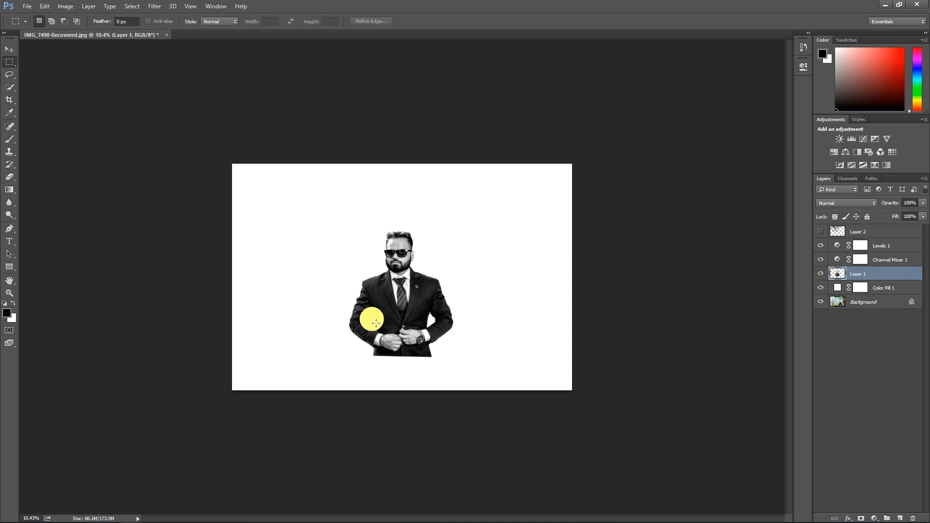
Add a layer mask to Layer 1 and set up the Brush tool with black as the foreground color.
{"action": "scroll", "coordinate": [372, 315], "scroll_direction": "up", "scroll_amount": 4}
{"action": "scroll", "coordinate": [394, 363], "scroll_direction": "up", "scroll_amount": 6}
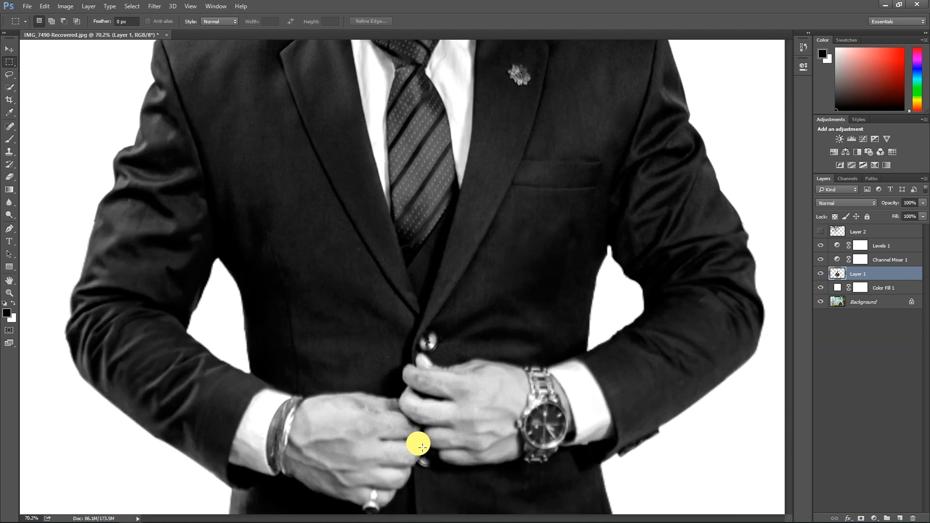
{"action": "left_click_drag", "start_coordinate": [429, 251], "coordinate": [430, 192]}
{"action": "scroll", "coordinate": [467, 393], "scroll_direction": "down", "scroll_amount": 1}
{"action": "scroll", "coordinate": [467, 392], "scroll_direction": "up", "scroll_amount": 4}
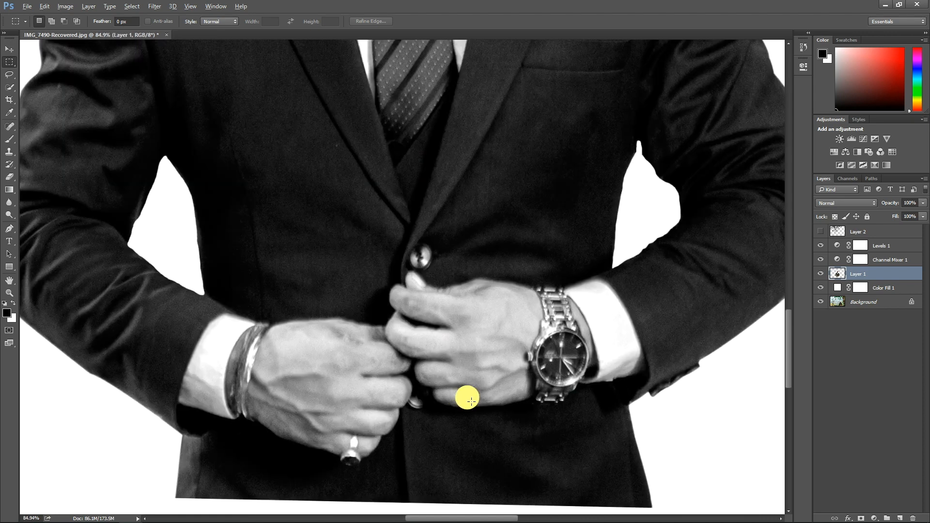
{"action": "scroll", "coordinate": [474, 334], "scroll_direction": "down", "scroll_amount": 2}
{"action": "scroll", "coordinate": [452, 286], "scroll_direction": "up", "scroll_amount": 2}
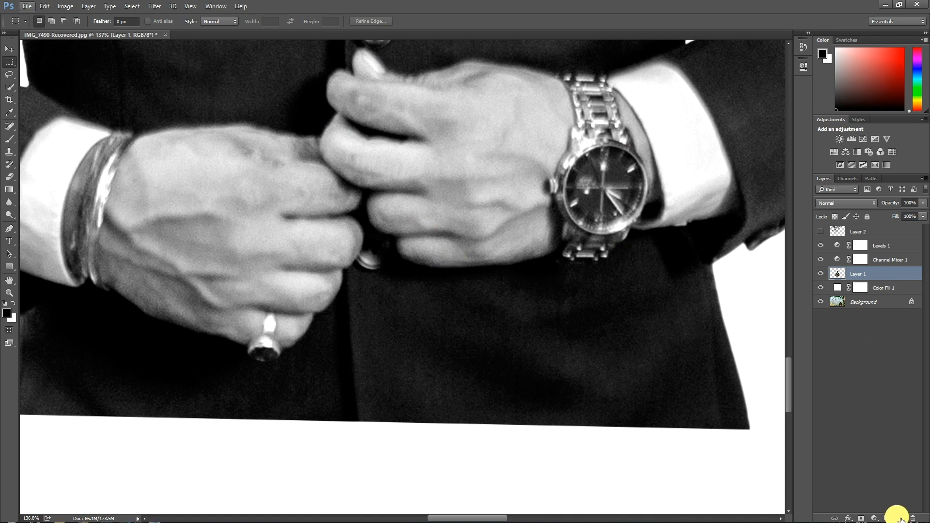
{"action": "left_click", "coordinate": [861, 519]}
{"action": "key", "text": "b"}
{"action": "key", "text": "x"}
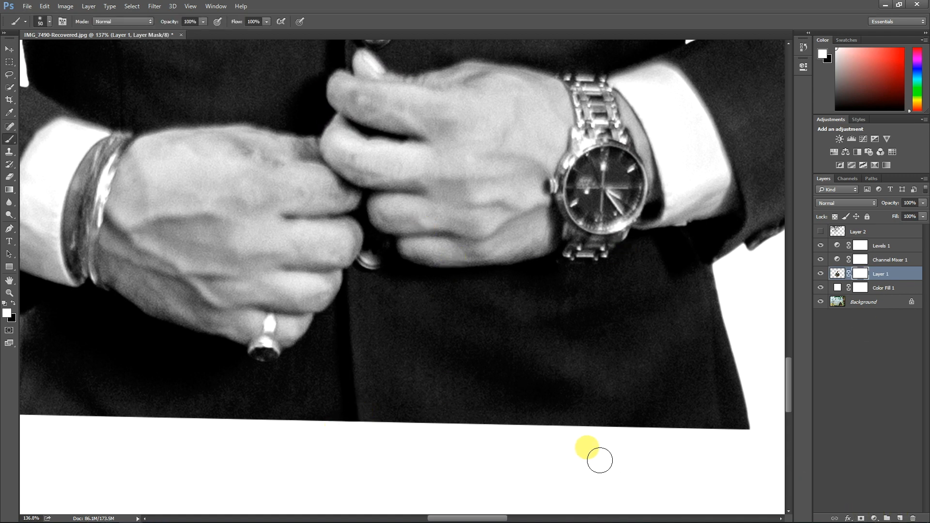
{"action": "key", "text": "x"}
Mask out the jacket below the hand with the watch, adjusting the 50 px brush along the way.
{"action": "mouse_move", "coordinate": [556, 419]}
{"action": "left_mouse_down"}
{"action": "mouse_move", "coordinate": [692, 429]}
{"action": "mouse_move", "coordinate": [602, 386]}
{"action": "left_mouse_up"}
{"action": "left_click_drag", "start_coordinate": [697, 294], "coordinate": [729, 388]}
{"action": "right_click", "coordinate": [614, 384]}
{"action": "type", "text": "8"}
{"action": "key", "text": "Return"}
{"action": "mouse_move", "coordinate": [506, 298]}
{"action": "left_mouse_down"}
{"action": "mouse_move", "coordinate": [540, 281]}
{"action": "mouse_move", "coordinate": [614, 280]}
{"action": "mouse_move", "coordinate": [653, 248]}
{"action": "mouse_move", "coordinate": [671, 254]}
{"action": "mouse_move", "coordinate": [676, 246]}
{"action": "mouse_move", "coordinate": [704, 280]}
{"action": "mouse_move", "coordinate": [718, 281]}
{"action": "mouse_move", "coordinate": [682, 270]}
{"action": "mouse_move", "coordinate": [658, 292]}
{"action": "mouse_move", "coordinate": [559, 318]}
{"action": "mouse_move", "coordinate": [567, 337]}
{"action": "mouse_move", "coordinate": [429, 327]}
{"action": "mouse_move", "coordinate": [389, 282]}
{"action": "mouse_move", "coordinate": [524, 282]}
{"action": "left_mouse_up"}
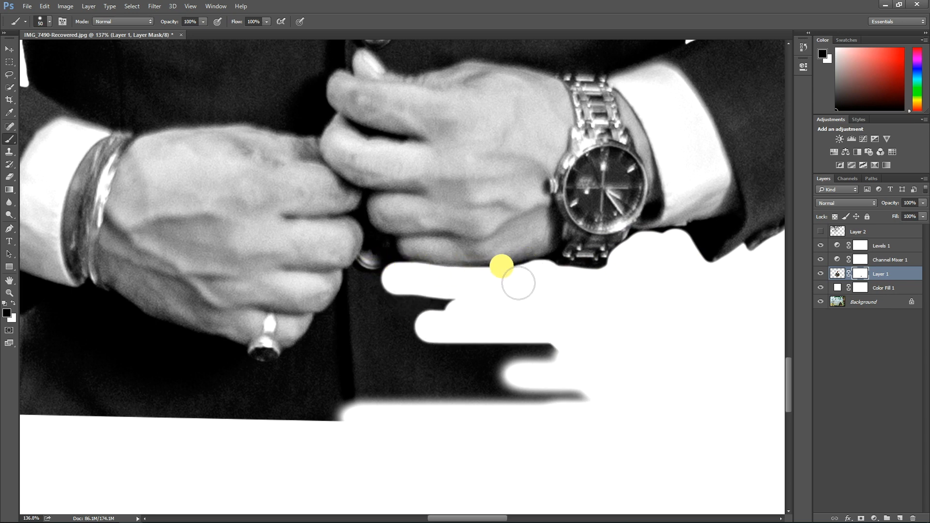
Set the brush size to 30 px and mask the jacket along the fingertips of the ringed hand.
{"action": "right_click", "coordinate": [515, 310]}
{"action": "left_click", "coordinate": [465, 305]}
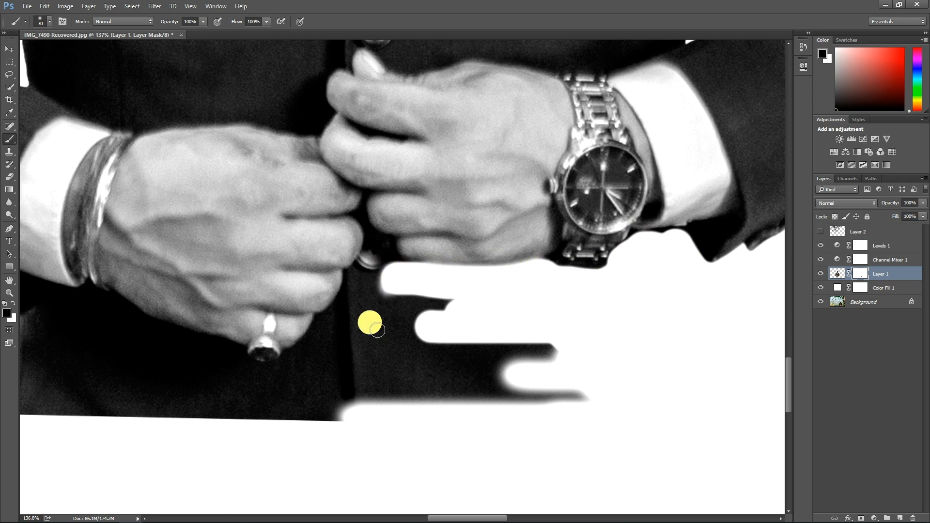
{"action": "scroll", "coordinate": [478, 304], "scroll_direction": "left", "scroll_amount": 3}
{"action": "scroll", "coordinate": [474, 286], "scroll_direction": "up", "scroll_amount": 3}
{"action": "left_click_drag", "start_coordinate": [467, 267], "coordinate": [433, 361]}
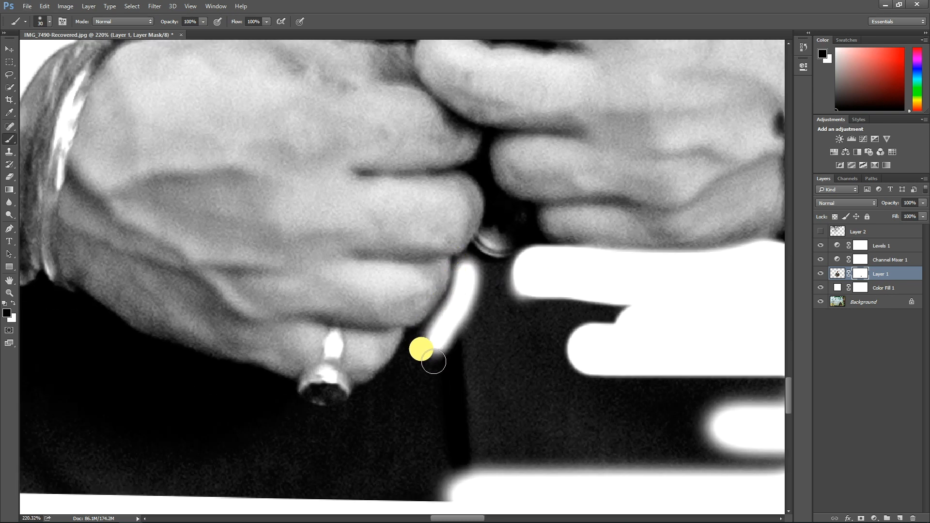
{"action": "scroll", "coordinate": [461, 280], "scroll_direction": "up", "scroll_amount": 3}
{"action": "mouse_move", "coordinate": [455, 263]}
{"action": "left_mouse_down"}
{"action": "mouse_move", "coordinate": [416, 359]}
{"action": "mouse_move", "coordinate": [379, 381]}
{"action": "mouse_move", "coordinate": [433, 347]}
{"action": "mouse_move", "coordinate": [514, 163]}
{"action": "mouse_move", "coordinate": [503, 222]}
{"action": "mouse_move", "coordinate": [519, 226]}
{"action": "mouse_move", "coordinate": [547, 264]}
{"action": "mouse_move", "coordinate": [551, 179]}
{"action": "mouse_move", "coordinate": [579, 174]}
{"action": "mouse_move", "coordinate": [608, 226]}
{"action": "mouse_move", "coordinate": [628, 236]}
{"action": "mouse_move", "coordinate": [558, 183]}
{"action": "mouse_move", "coordinate": [538, 265]}
{"action": "mouse_move", "coordinate": [461, 300]}
{"action": "left_mouse_up"}
Mask the jacket around the little finger and along the underside of the ring.
{"action": "scroll", "coordinate": [509, 290], "scroll_direction": "down", "scroll_amount": 3}
{"action": "mouse_move", "coordinate": [418, 270]}
{"action": "left_mouse_down"}
{"action": "mouse_move", "coordinate": [409, 297]}
{"action": "mouse_move", "coordinate": [374, 341]}
{"action": "mouse_move", "coordinate": [331, 364]}
{"action": "mouse_move", "coordinate": [371, 343]}
{"action": "mouse_move", "coordinate": [431, 279]}
{"action": "mouse_move", "coordinate": [491, 256]}
{"action": "mouse_move", "coordinate": [561, 175]}
{"action": "mouse_move", "coordinate": [601, 172]}
{"action": "mouse_move", "coordinate": [532, 223]}
{"action": "mouse_move", "coordinate": [511, 203]}
{"action": "mouse_move", "coordinate": [414, 336]}
{"action": "left_mouse_up"}
{"action": "scroll", "coordinate": [508, 203], "scroll_direction": "down", "scroll_amount": 2}
{"action": "left_click_drag", "start_coordinate": [357, 335], "coordinate": [285, 337]}
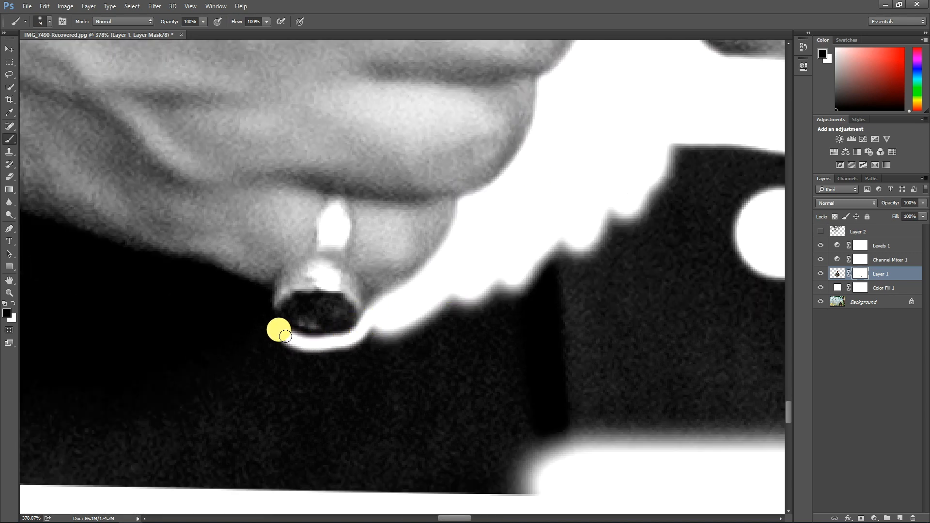
Enlarge the brush and mask out a wider area of the jacket beneath the ring.
{"action": "key", "text": "bracketright"}
{"action": "mouse_move", "coordinate": [263, 301]}
{"action": "left_mouse_down"}
{"action": "mouse_move", "coordinate": [296, 347]}
{"action": "mouse_move", "coordinate": [372, 375]}
{"action": "mouse_move", "coordinate": [321, 395]}
{"action": "mouse_move", "coordinate": [303, 376]}
{"action": "mouse_move", "coordinate": [353, 409]}
{"action": "mouse_move", "coordinate": [426, 343]}
{"action": "mouse_move", "coordinate": [561, 326]}
{"action": "mouse_move", "coordinate": [421, 397]}
{"action": "left_mouse_up"}
{"action": "key", "text": "bracketright"}
{"action": "key", "text": "bracketright"}
Reduce the brush size and mask the jacket along the lower edge of the hand from the ring to the bracelet.
{"action": "key", "text": "space"}
{"action": "left_click_drag", "start_coordinate": [233, 406], "coordinate": [557, 401]}
{"action": "key", "text": "bracketleft"}
{"action": "key", "text": "bracketleft"}
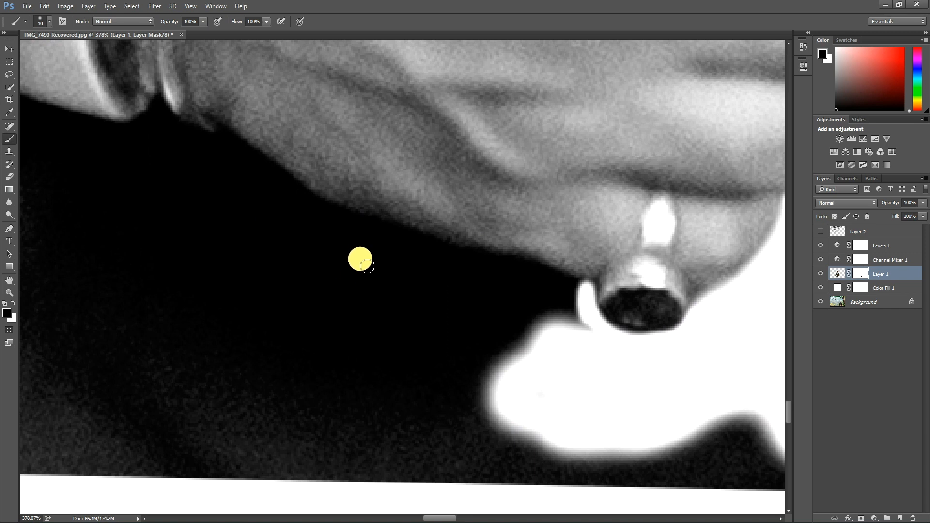
{"action": "scroll", "coordinate": [358, 259], "scroll_direction": "down", "scroll_amount": 5}
{"action": "scroll", "coordinate": [271, 216], "scroll_direction": "up", "scroll_amount": 4}
{"action": "scroll", "coordinate": [538, 301], "scroll_direction": "up", "scroll_amount": 2}
{"action": "mouse_move", "coordinate": [487, 264]}
{"action": "left_mouse_down"}
{"action": "mouse_move", "coordinate": [634, 308]}
{"action": "mouse_move", "coordinate": [524, 289]}
{"action": "mouse_move", "coordinate": [494, 267]}
{"action": "mouse_move", "coordinate": [335, 213]}
{"action": "mouse_move", "coordinate": [196, 115]}
{"action": "mouse_move", "coordinate": [246, 179]}
{"action": "mouse_move", "coordinate": [422, 273]}
{"action": "mouse_move", "coordinate": [518, 303]}
{"action": "left_mouse_up"}
{"action": "mouse_move", "coordinate": [603, 337]}
{"action": "left_mouse_down"}
{"action": "mouse_move", "coordinate": [554, 326]}
{"action": "mouse_move", "coordinate": [465, 272]}
{"action": "mouse_move", "coordinate": [293, 203]}
{"action": "mouse_move", "coordinate": [345, 243]}
{"action": "mouse_move", "coordinate": [220, 152]}
{"action": "mouse_move", "coordinate": [347, 224]}
{"action": "mouse_move", "coordinate": [494, 277]}
{"action": "mouse_move", "coordinate": [551, 357]}
{"action": "mouse_move", "coordinate": [467, 368]}
{"action": "left_mouse_up"}
{"action": "key", "text": "bracketleft"}
{"action": "scroll", "coordinate": [290, 322], "scroll_direction": "down", "scroll_amount": 2}
{"action": "scroll", "coordinate": [158, 153], "scroll_direction": "up", "scroll_amount": 2}
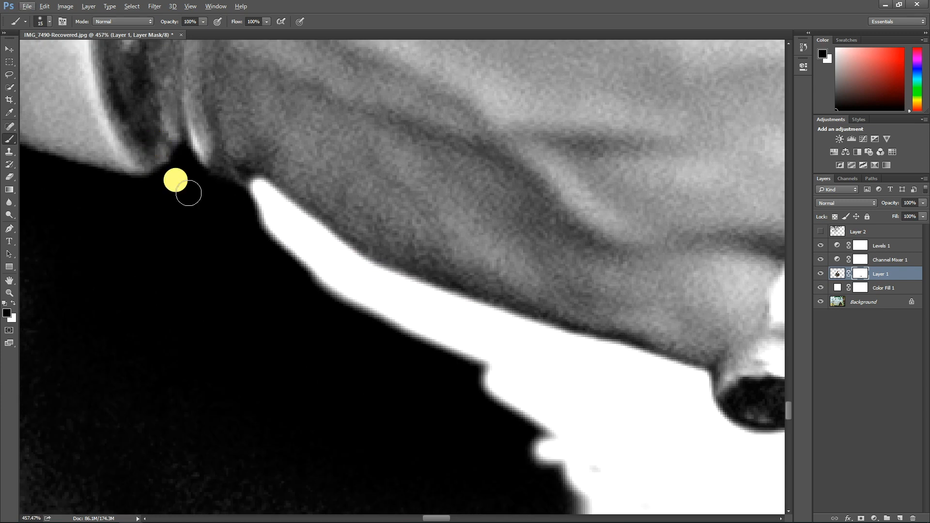
Mask a thin outline of the jacket below the bracelet, shirt cuff and sleeve opening.
{"action": "mouse_move", "coordinate": [218, 185]}
{"action": "left_mouse_down"}
{"action": "mouse_move", "coordinate": [244, 207]}
{"action": "mouse_move", "coordinate": [255, 191]}
{"action": "mouse_move", "coordinate": [226, 199]}
{"action": "mouse_move", "coordinate": [183, 156]}
{"action": "left_mouse_up"}
{"action": "scroll", "coordinate": [177, 163], "scroll_direction": "down", "scroll_amount": 4}
{"action": "scroll", "coordinate": [145, 198], "scroll_direction": "up", "scroll_amount": 3}
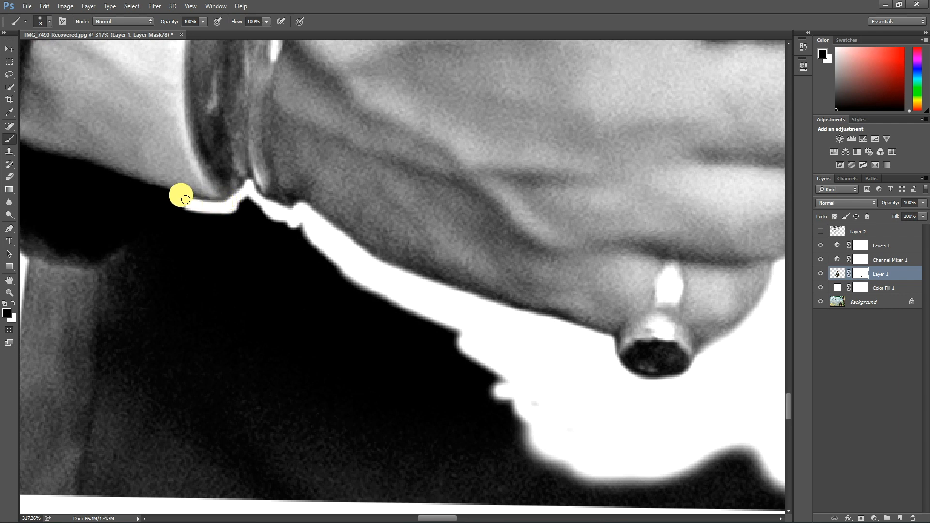
{"action": "mouse_move", "coordinate": [156, 225]}
{"action": "left_mouse_down"}
{"action": "mouse_move", "coordinate": [78, 287]}
{"action": "mouse_move", "coordinate": [130, 260]}
{"action": "mouse_move", "coordinate": [177, 214]}
{"action": "left_mouse_up"}
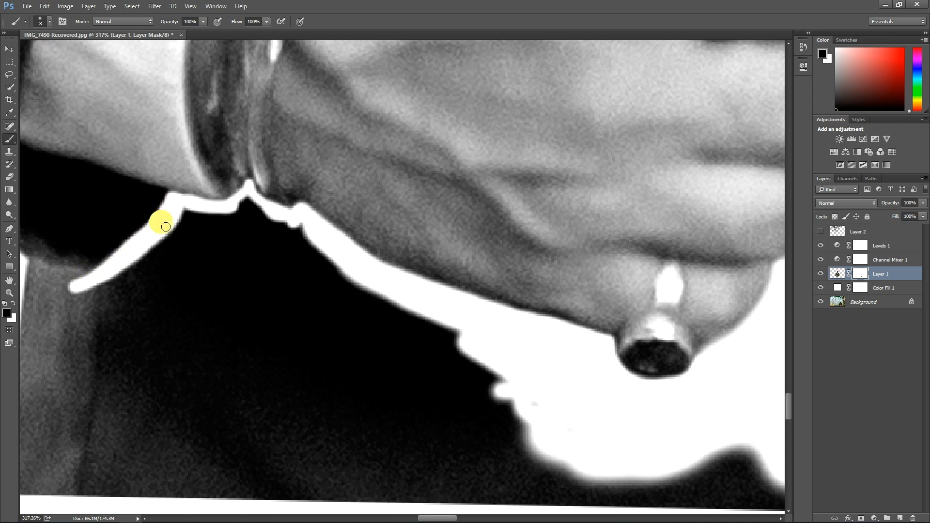
{"action": "mouse_move", "coordinate": [160, 270]}
{"action": "left_mouse_down"}
{"action": "mouse_move", "coordinate": [169, 208]}
{"action": "mouse_move", "coordinate": [216, 227]}
{"action": "left_mouse_up"}
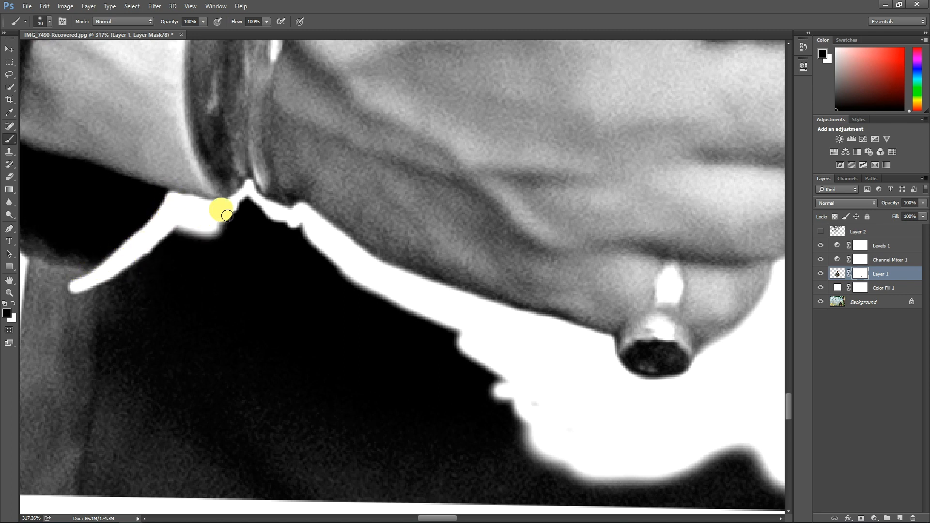
Enlarge the brush and widen the masked area beneath the bracelet and shirt cuff.
{"action": "key", "text": "]"}
{"action": "mouse_move", "coordinate": [250, 201]}
{"action": "left_mouse_down"}
{"action": "mouse_move", "coordinate": [300, 237]}
{"action": "mouse_move", "coordinate": [239, 215]}
{"action": "mouse_move", "coordinate": [162, 252]}
{"action": "mouse_move", "coordinate": [142, 283]}
{"action": "mouse_move", "coordinate": [145, 266]}
{"action": "mouse_move", "coordinate": [88, 302]}
{"action": "mouse_move", "coordinate": [216, 265]}
{"action": "mouse_move", "coordinate": [156, 276]}
{"action": "mouse_move", "coordinate": [229, 236]}
{"action": "mouse_move", "coordinate": [310, 247]}
{"action": "mouse_move", "coordinate": [347, 270]}
{"action": "mouse_move", "coordinate": [289, 269]}
{"action": "mouse_move", "coordinate": [368, 296]}
{"action": "mouse_move", "coordinate": [347, 285]}
{"action": "mouse_move", "coordinate": [457, 342]}
{"action": "mouse_move", "coordinate": [459, 368]}
{"action": "mouse_move", "coordinate": [452, 334]}
{"action": "mouse_move", "coordinate": [332, 330]}
{"action": "mouse_move", "coordinate": [251, 296]}
{"action": "mouse_move", "coordinate": [209, 316]}
{"action": "mouse_move", "coordinate": [218, 308]}
{"action": "mouse_move", "coordinate": [82, 321]}
{"action": "mouse_move", "coordinate": [307, 390]}
{"action": "left_mouse_up"}
{"action": "key", "text": "]"}
{"action": "key", "text": "]"}
{"action": "key", "text": "]"}
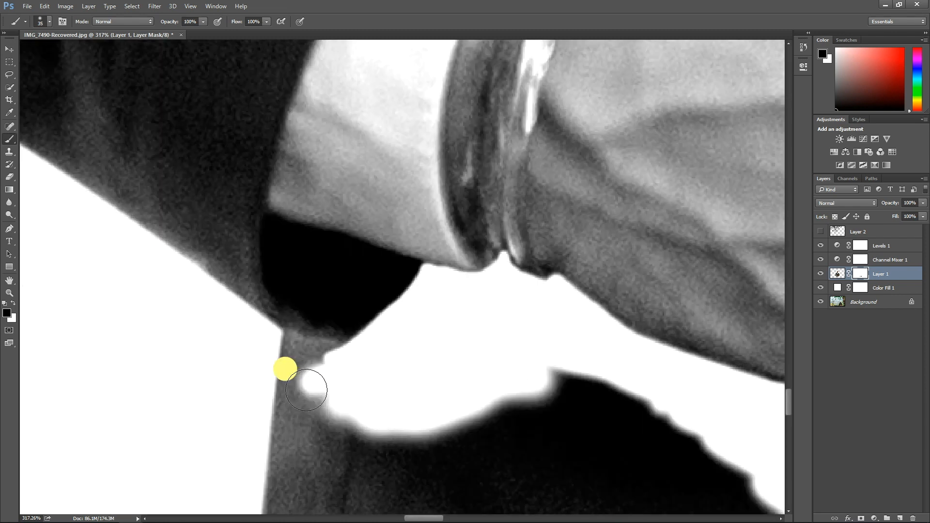
Mask the strip of jacket just below the sleeve end to separate it from the remaining jacket.
{"action": "mouse_move", "coordinate": [305, 339]}
{"action": "left_mouse_down"}
{"action": "mouse_move", "coordinate": [371, 336]}
{"action": "mouse_move", "coordinate": [336, 349]}
{"action": "mouse_move", "coordinate": [360, 343]}
{"action": "mouse_move", "coordinate": [340, 348]}
{"action": "mouse_move", "coordinate": [350, 349]}
{"action": "mouse_move", "coordinate": [264, 350]}
{"action": "left_mouse_up"}
{"action": "left_click_drag", "start_coordinate": [264, 350], "coordinate": [343, 356]}
{"action": "mouse_move", "coordinate": [269, 369]}
{"action": "left_mouse_down"}
{"action": "mouse_move", "coordinate": [326, 382]}
{"action": "mouse_move", "coordinate": [265, 400]}
{"action": "left_mouse_up"}
{"action": "key", "text": "]"}
{"action": "left_click_drag", "start_coordinate": [242, 409], "coordinate": [359, 415]}
{"action": "scroll", "coordinate": [299, 373], "scroll_direction": "down", "scroll_amount": 8}
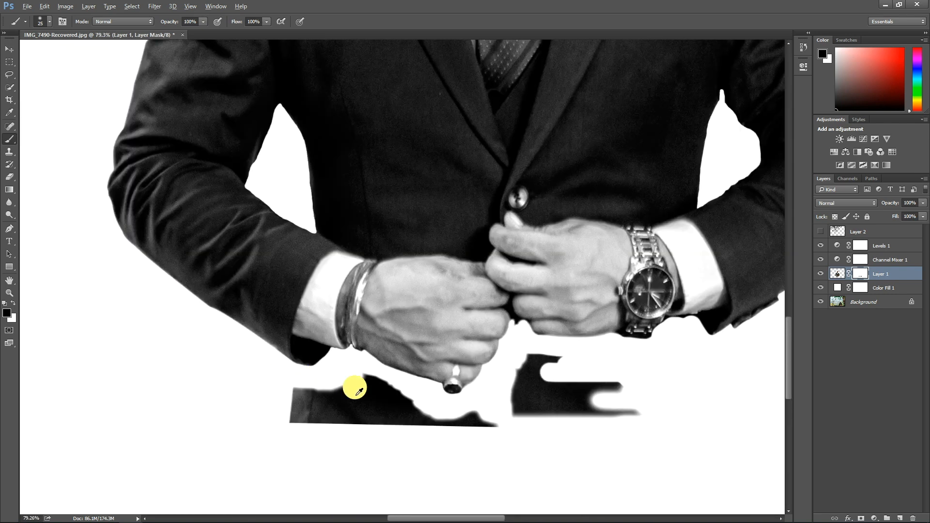
Mask out the remaining jacket patches below both hands with a 60 px brush.
{"action": "scroll", "coordinate": [366, 395], "scroll_direction": "up", "scroll_amount": 1}
{"action": "mouse_move", "coordinate": [376, 387]}
{"action": "left_mouse_down"}
{"action": "mouse_move", "coordinate": [276, 399]}
{"action": "mouse_move", "coordinate": [265, 432]}
{"action": "mouse_move", "coordinate": [344, 423]}
{"action": "mouse_move", "coordinate": [343, 411]}
{"action": "mouse_move", "coordinate": [316, 406]}
{"action": "mouse_move", "coordinate": [356, 377]}
{"action": "mouse_move", "coordinate": [542, 431]}
{"action": "mouse_move", "coordinate": [355, 409]}
{"action": "mouse_move", "coordinate": [331, 422]}
{"action": "mouse_move", "coordinate": [387, 428]}
{"action": "left_mouse_up"}
{"action": "key", "text": "["}
{"action": "key", "text": "["}
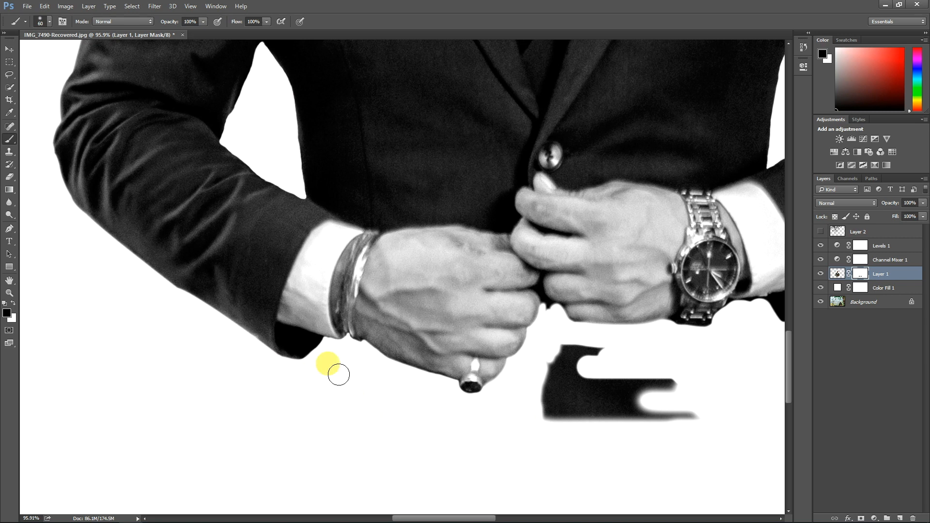
{"action": "mouse_move", "coordinate": [600, 352]}
{"action": "left_mouse_down"}
{"action": "mouse_move", "coordinate": [550, 368]}
{"action": "mouse_move", "coordinate": [554, 387]}
{"action": "mouse_move", "coordinate": [667, 390]}
{"action": "mouse_move", "coordinate": [654, 392]}
{"action": "mouse_move", "coordinate": [690, 420]}
{"action": "left_mouse_up"}
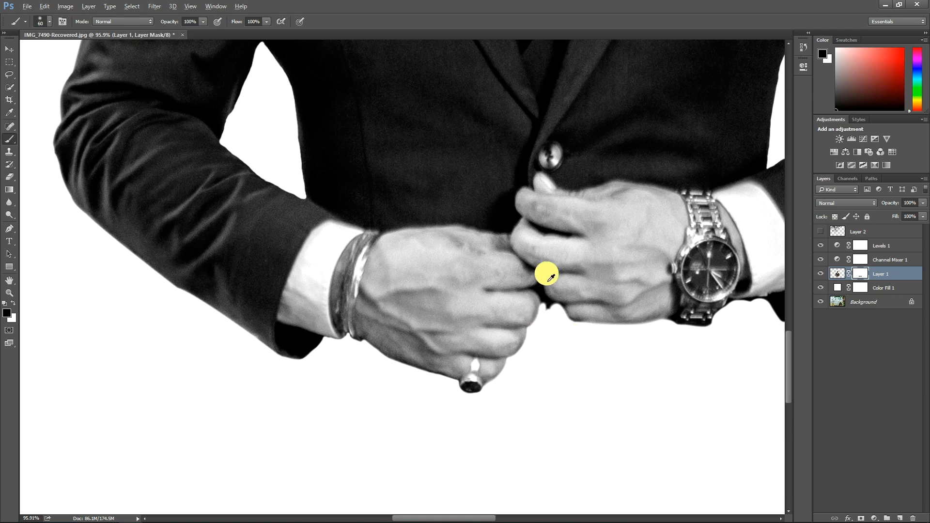
Shrink the brush to 1 px and mask the narrow gap between the fingers of the ringed hand.
{"action": "scroll", "coordinate": [568, 324], "scroll_direction": "up", "scroll_amount": 6}
{"action": "key", "text": "bracketleft"}
{"action": "key", "text": "bracketleft"}
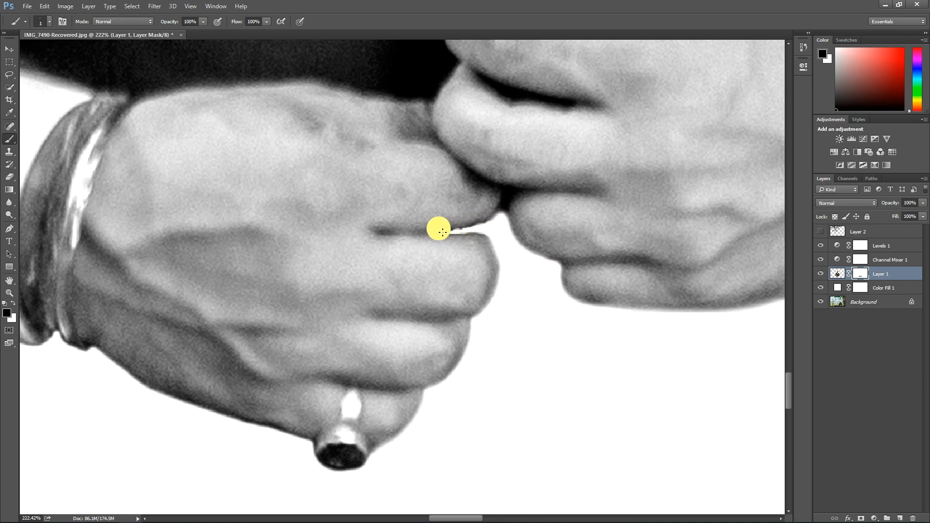
{"action": "scroll", "coordinate": [467, 228], "scroll_direction": "down", "scroll_amount": 10}
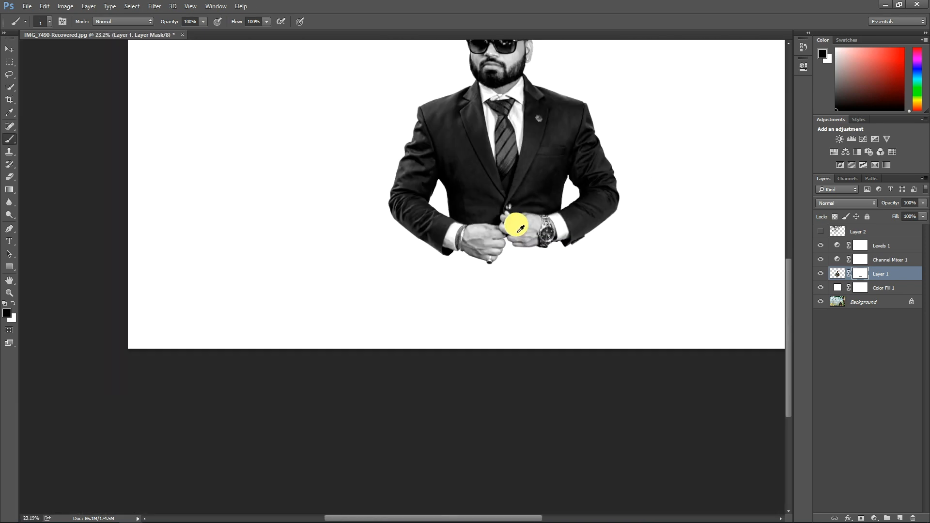
Mask the dark gap between the fingertips of the two hands with a small brush at 100% opacity.
{"action": "scroll", "coordinate": [388, 344], "scroll_direction": "up", "scroll_amount": 12}
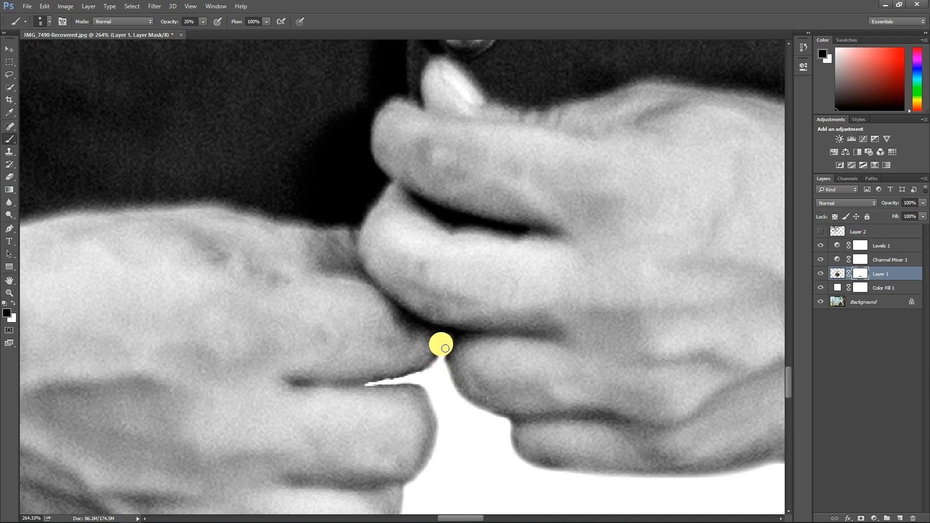
{"action": "right_click", "coordinate": [439, 348]}
{"action": "left_click", "coordinate": [437, 373]}
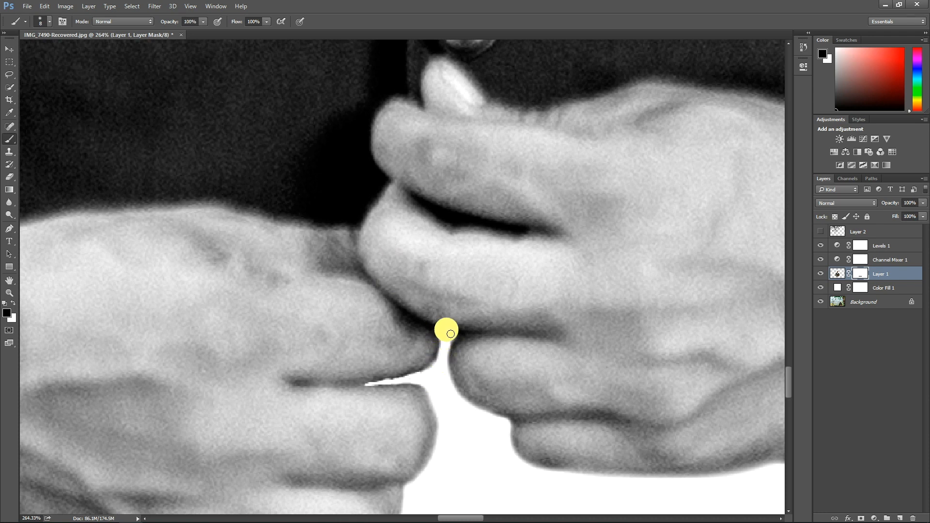
{"action": "scroll", "coordinate": [442, 342], "scroll_direction": "down", "scroll_amount": 10}
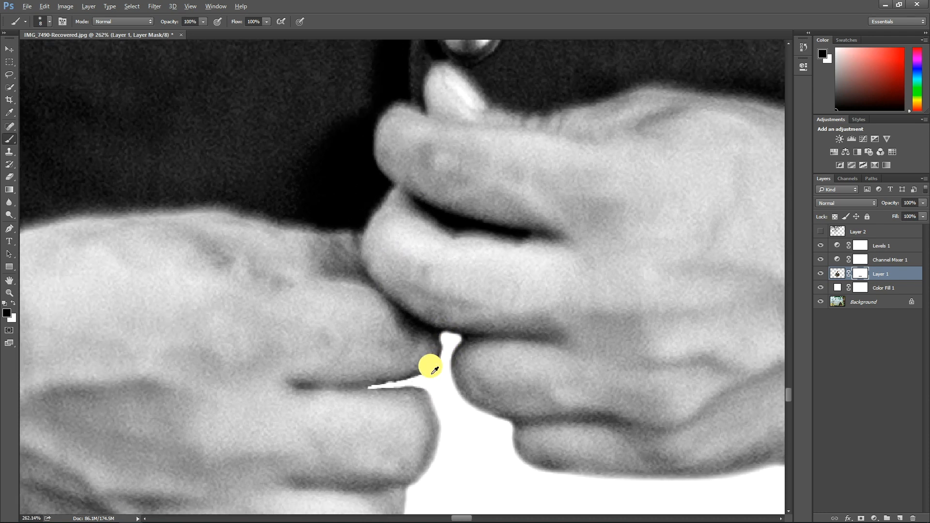
{"action": "key", "text": "ctrl+t"}
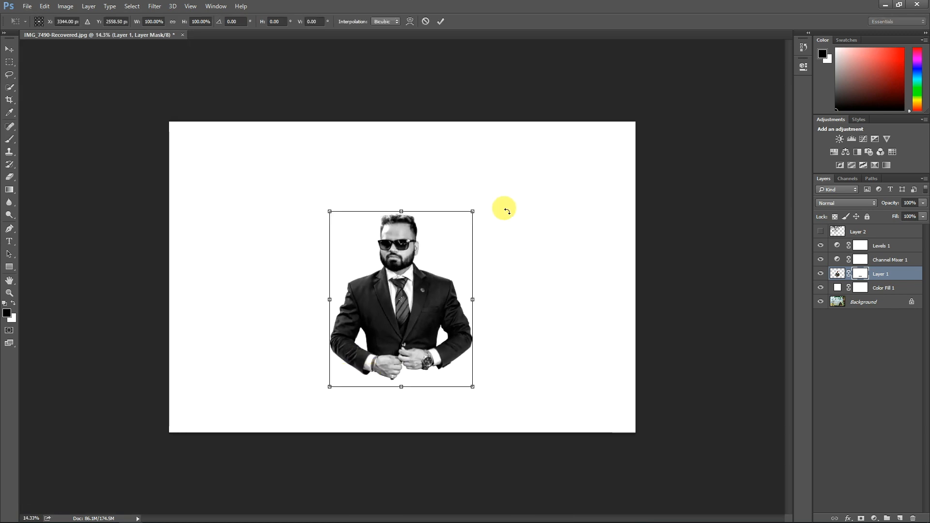
{"action": "left_click_drag", "start_coordinate": [505, 208], "coordinate": [486, 225]}
{"action": "key", "text": "m"}
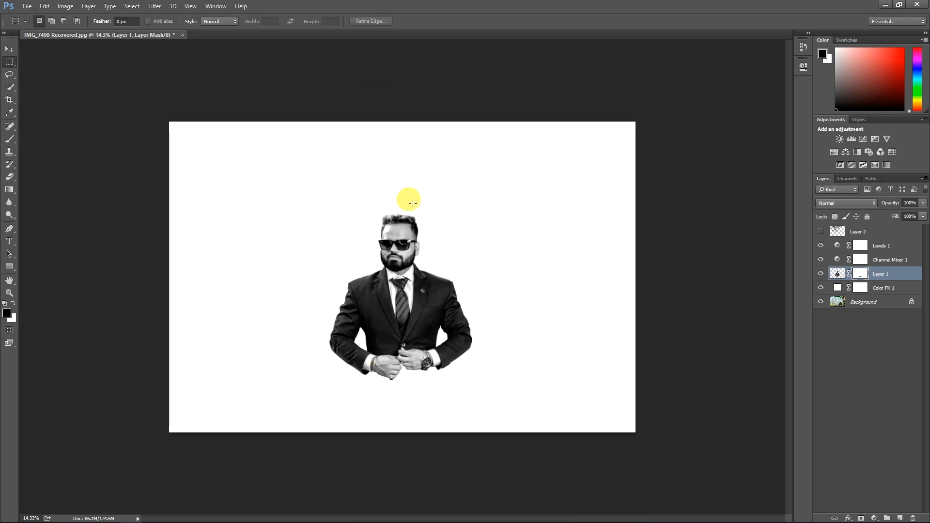
Scale the suited man up slightly with Free Transform.
{"action": "scroll", "coordinate": [436, 226], "scroll_direction": "down", "scroll_amount": 2}
{"action": "scroll", "coordinate": [436, 227], "scroll_direction": "up", "scroll_amount": 2}
{"action": "key", "text": "ctrl+t"}
{"action": "left_click_drag", "start_coordinate": [476, 212], "coordinate": [479, 205]}
{"action": "key", "text": "Return"}
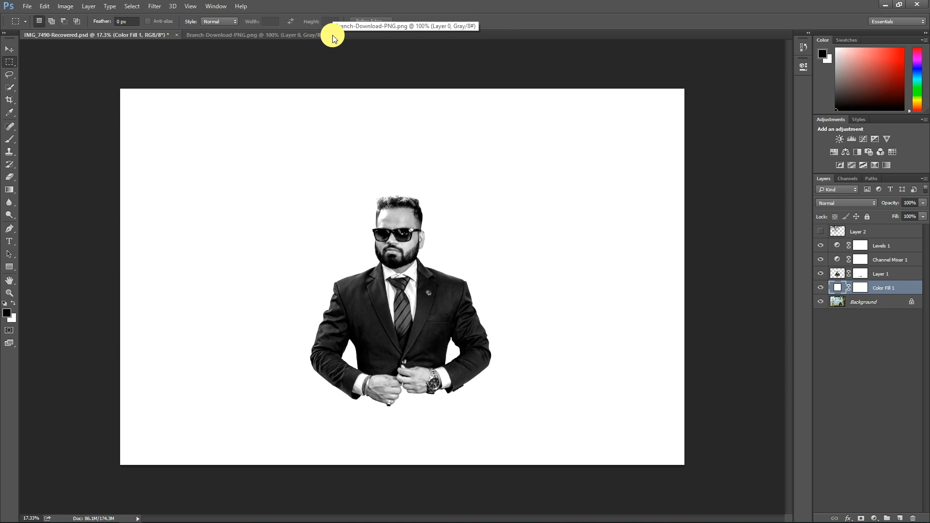
Open dust-cloud.jpg, copy the whole image and paste it into the portrait document above the white color fill layer.
{"action": "left_click", "coordinate": [24, 7]}
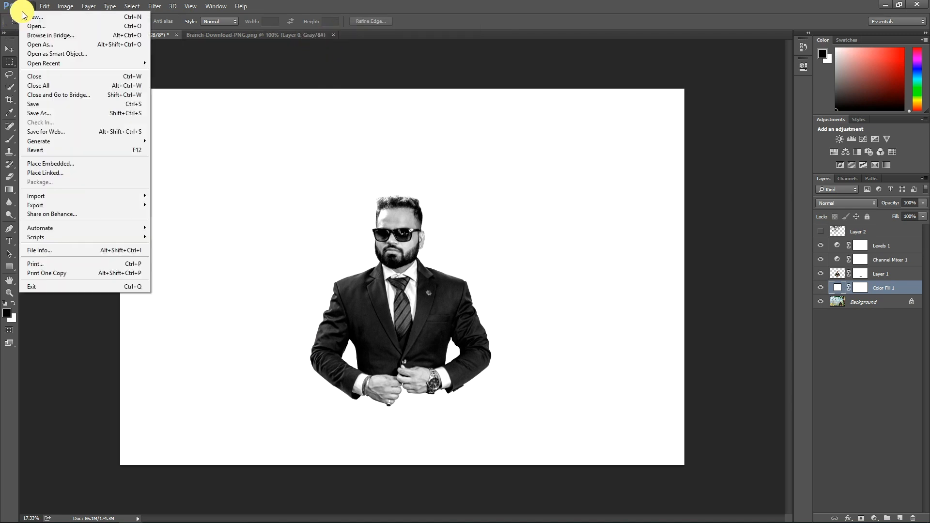
{"action": "left_click", "coordinate": [68, 27]}
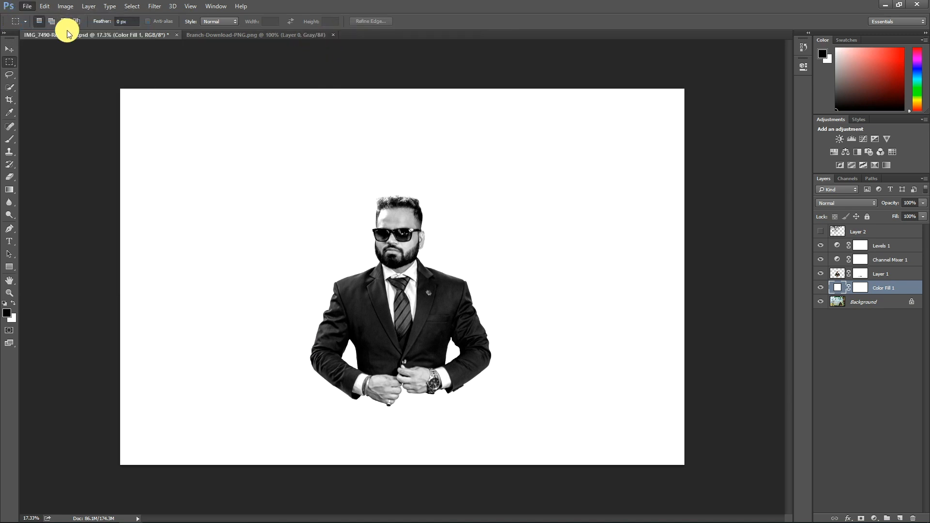
{"action": "left_click", "coordinate": [370, 92]}
{"action": "left_click", "coordinate": [383, 246]}
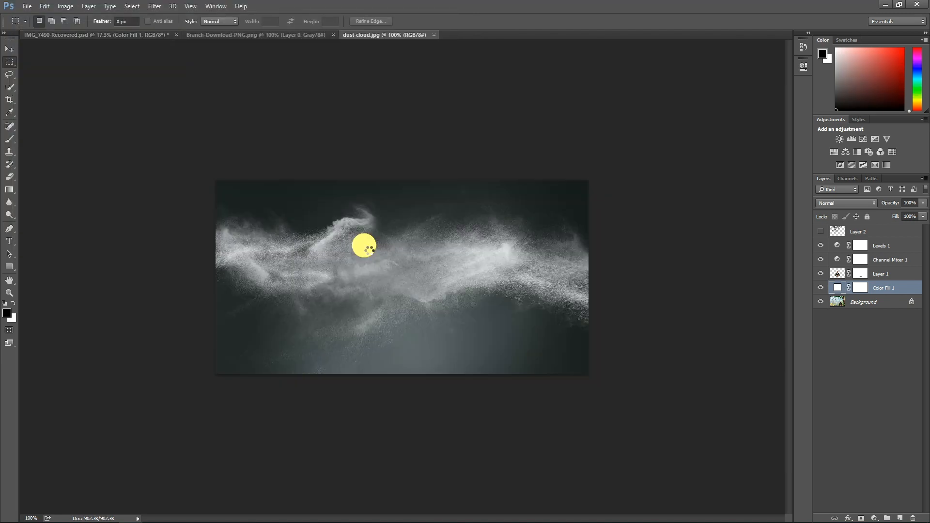
{"action": "key", "text": "ctrl+a"}
{"action": "key", "text": "ctrl+c"}
{"action": "left_click", "coordinate": [140, 35]}
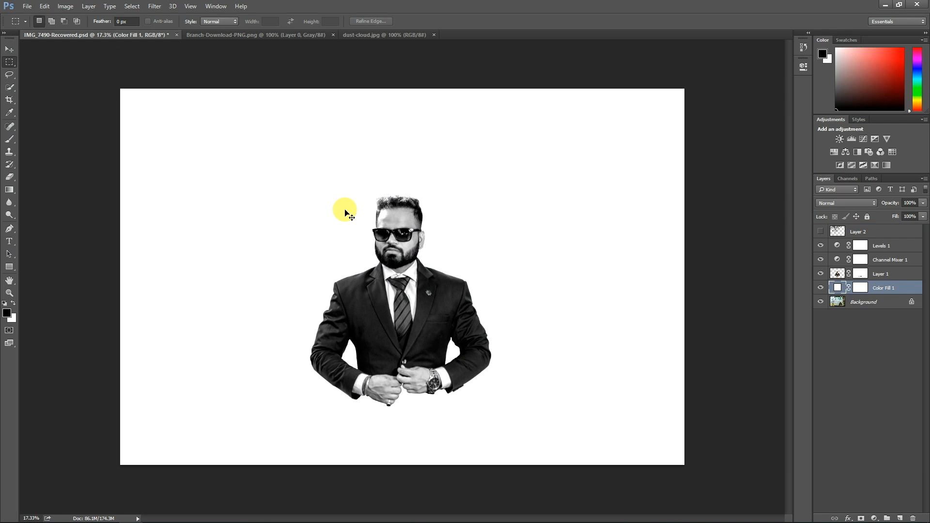
{"action": "key", "text": "ctrl+v"}
Enlarge the dust image to about 491%, rotate it to about -52° and place it diagonally behind the man.
{"action": "key", "text": "ctrl+t"}
{"action": "left_click_drag", "start_coordinate": [434, 263], "coordinate": [450, 100]}
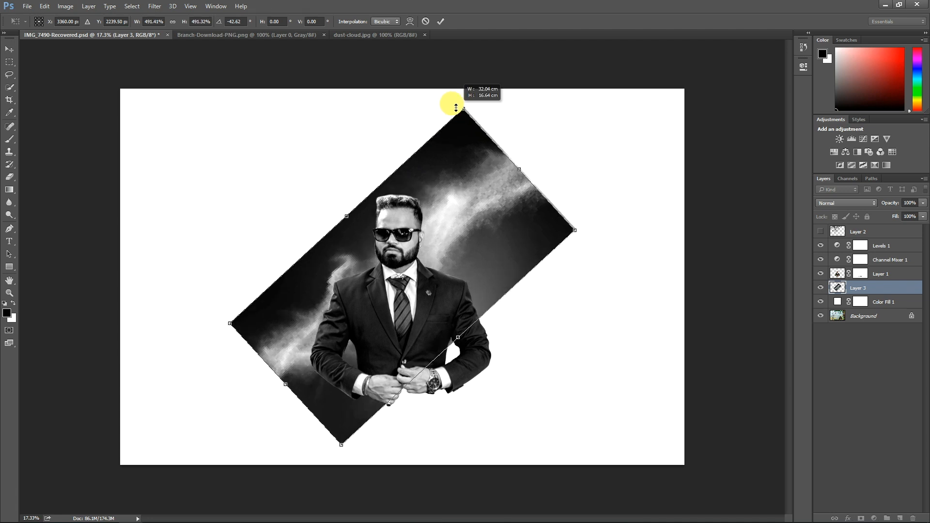
{"action": "left_click_drag", "start_coordinate": [430, 208], "coordinate": [440, 222]}
{"action": "left_click_drag", "start_coordinate": [630, 238], "coordinate": [590, 227]}
{"action": "left_click_drag", "start_coordinate": [523, 235], "coordinate": [513, 229]}
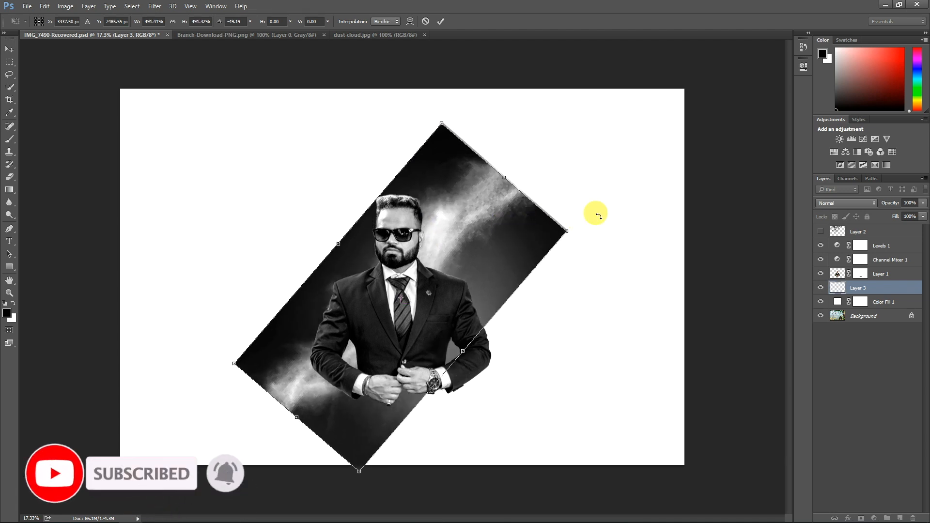
{"action": "left_click_drag", "start_coordinate": [596, 214], "coordinate": [583, 202]}
{"action": "left_click_drag", "start_coordinate": [528, 222], "coordinate": [529, 222]}
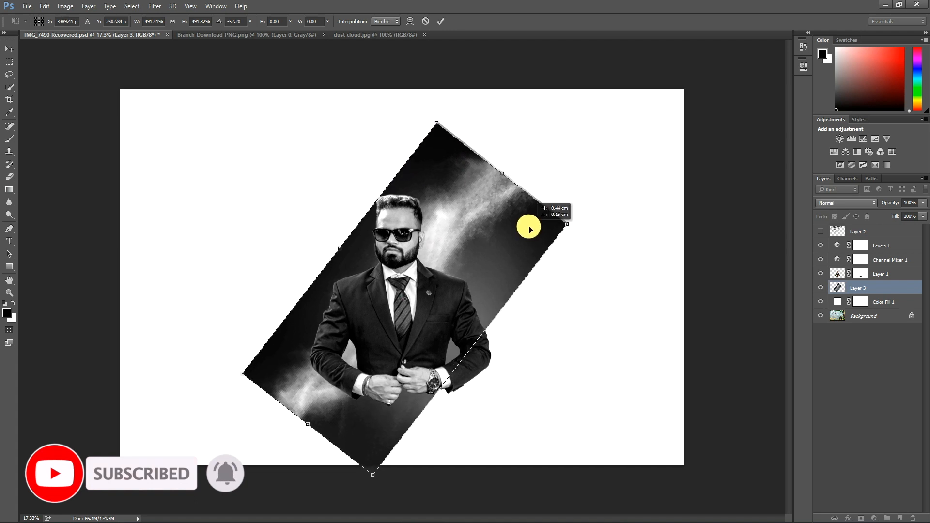
Set the dust layer's blend mode to Subtract and erase its hard edges with a large soft eraser.
{"action": "left_click", "coordinate": [863, 204]}
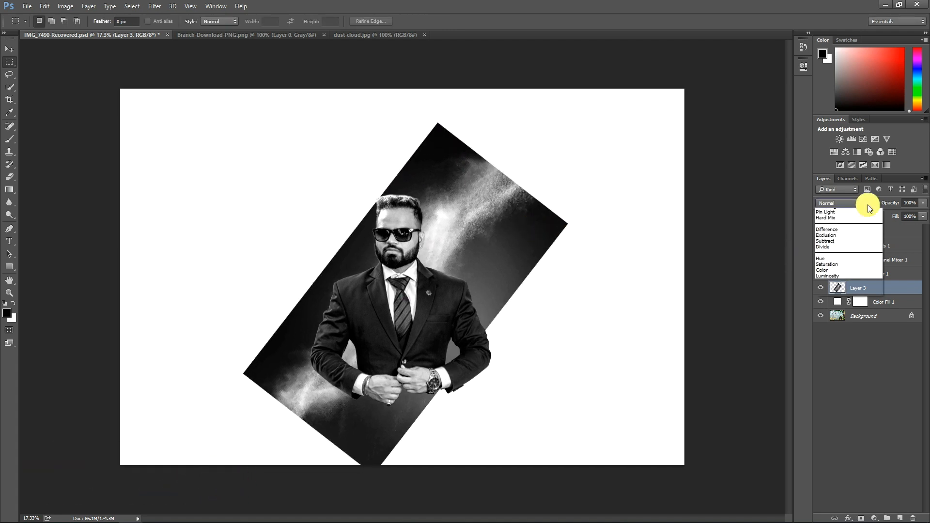
{"action": "left_click", "coordinate": [841, 366]}
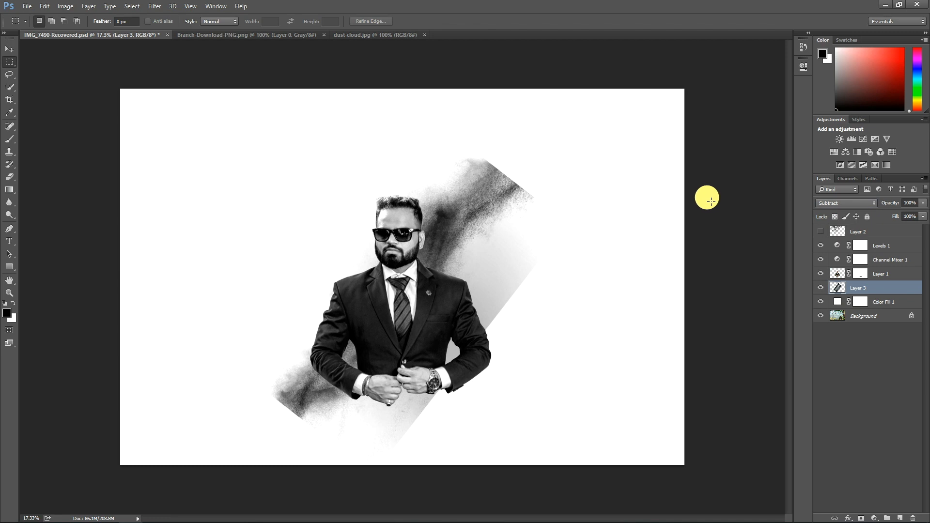
{"action": "key", "text": "e"}
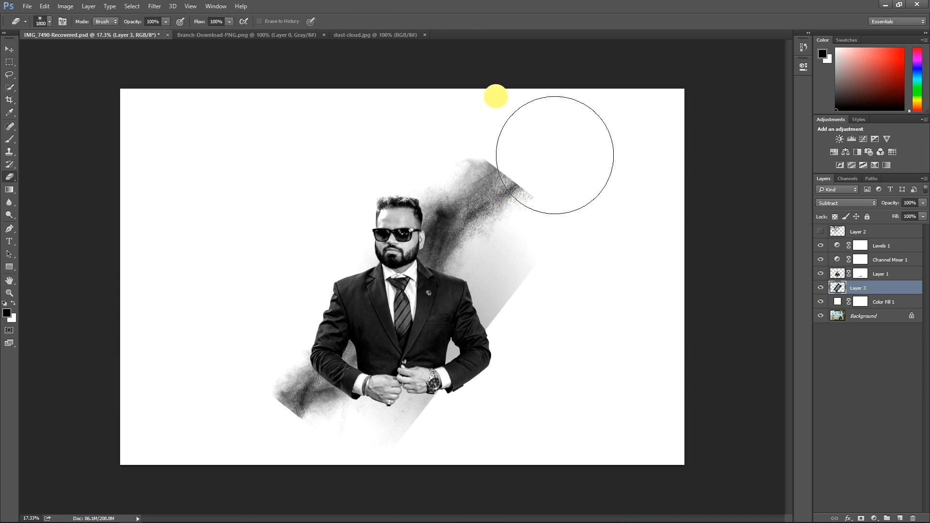
{"action": "mouse_move", "coordinate": [545, 305]}
{"action": "left_mouse_down"}
{"action": "mouse_move", "coordinate": [536, 352]}
{"action": "mouse_move", "coordinate": [543, 342]}
{"action": "mouse_move", "coordinate": [523, 376]}
{"action": "mouse_move", "coordinate": [515, 376]}
{"action": "mouse_move", "coordinate": [529, 304]}
{"action": "mouse_move", "coordinate": [524, 331]}
{"action": "mouse_move", "coordinate": [528, 320]}
{"action": "mouse_move", "coordinate": [450, 455]}
{"action": "mouse_move", "coordinate": [444, 472]}
{"action": "mouse_move", "coordinate": [475, 456]}
{"action": "mouse_move", "coordinate": [453, 487]}
{"action": "mouse_move", "coordinate": [465, 470]}
{"action": "mouse_move", "coordinate": [444, 486]}
{"action": "mouse_move", "coordinate": [450, 455]}
{"action": "mouse_move", "coordinate": [440, 476]}
{"action": "mouse_move", "coordinate": [465, 443]}
{"action": "mouse_move", "coordinate": [452, 463]}
{"action": "mouse_move", "coordinate": [453, 493]}
{"action": "mouse_move", "coordinate": [295, 522]}
{"action": "mouse_move", "coordinate": [257, 497]}
{"action": "mouse_move", "coordinate": [269, 494]}
{"action": "mouse_move", "coordinate": [257, 454]}
{"action": "mouse_move", "coordinate": [252, 465]}
{"action": "mouse_move", "coordinate": [262, 455]}
{"action": "mouse_move", "coordinate": [261, 479]}
{"action": "mouse_move", "coordinate": [221, 453]}
{"action": "mouse_move", "coordinate": [225, 467]}
{"action": "mouse_move", "coordinate": [639, 206]}
{"action": "mouse_move", "coordinate": [520, 122]}
{"action": "mouse_move", "coordinate": [548, 132]}
{"action": "mouse_move", "coordinate": [507, 120]}
{"action": "mouse_move", "coordinate": [541, 129]}
{"action": "mouse_move", "coordinate": [510, 122]}
{"action": "mouse_move", "coordinate": [569, 154]}
{"action": "mouse_move", "coordinate": [519, 135]}
{"action": "mouse_move", "coordinate": [573, 146]}
{"action": "mouse_move", "coordinate": [572, 165]}
{"action": "mouse_move", "coordinate": [486, 130]}
{"action": "mouse_move", "coordinate": [598, 165]}
{"action": "mouse_move", "coordinate": [617, 216]}
{"action": "mouse_move", "coordinate": [501, 276]}
{"action": "mouse_move", "coordinate": [692, 298]}
{"action": "mouse_move", "coordinate": [609, 243]}
{"action": "mouse_move", "coordinate": [540, 266]}
{"action": "mouse_move", "coordinate": [544, 299]}
{"action": "mouse_move", "coordinate": [518, 310]}
{"action": "mouse_move", "coordinate": [531, 285]}
{"action": "mouse_move", "coordinate": [551, 276]}
{"action": "mouse_move", "coordinate": [551, 197]}
{"action": "mouse_move", "coordinate": [562, 194]}
{"action": "mouse_move", "coordinate": [590, 221]}
{"action": "left_mouse_up"}
Lower the dust layer's opacity to 54%, move it slightly down and rotate it about 0.66°.
{"action": "left_click", "coordinate": [923, 203]}
{"action": "left_click_drag", "start_coordinate": [902, 215], "coordinate": [897, 215]}
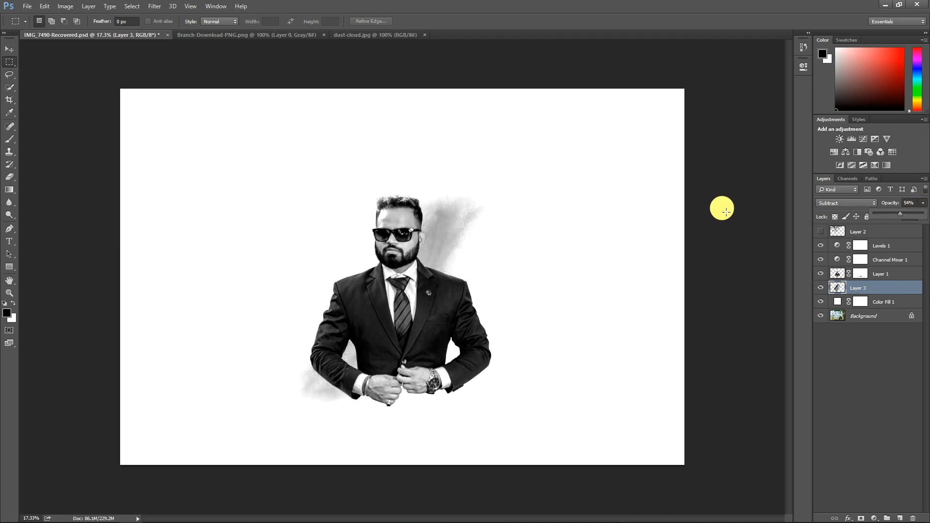
{"action": "key", "text": "ctrl+t"}
{"action": "left_click_drag", "start_coordinate": [577, 108], "coordinate": [563, 103]}
{"action": "left_click_drag", "start_coordinate": [454, 205], "coordinate": [454, 221]}
{"action": "left_click_drag", "start_coordinate": [571, 126], "coordinate": [578, 141]}
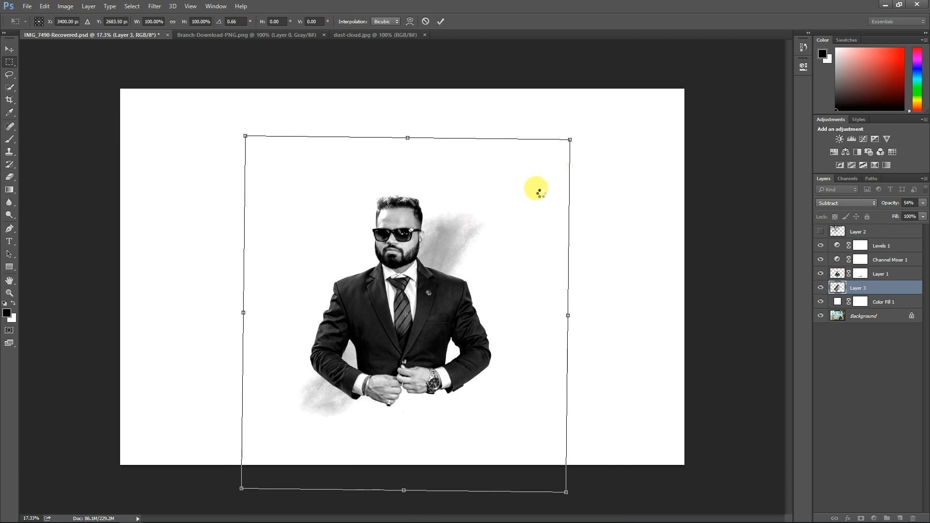
{"action": "key", "text": "Return"}
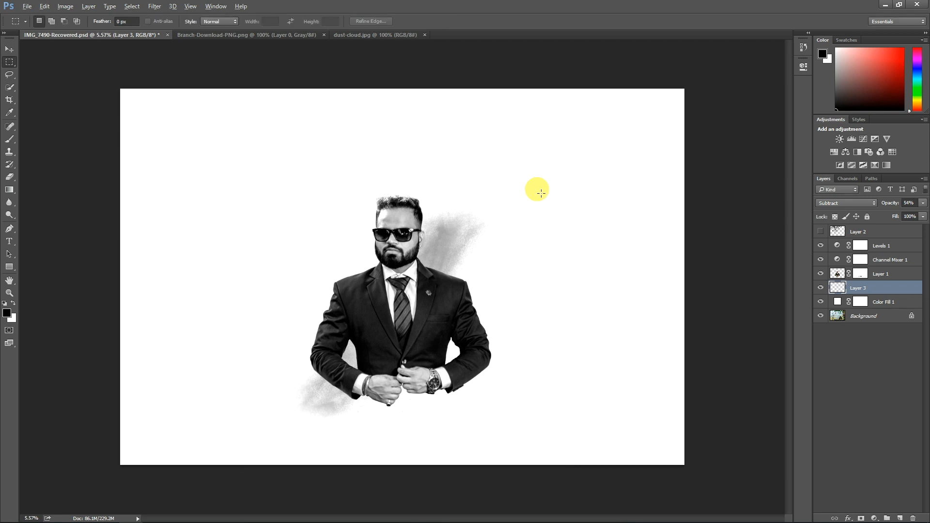
Reduce the dust layer's opacity to 40%, trying 30% first.
{"action": "scroll", "coordinate": [541, 194], "scroll_direction": "down", "scroll_amount": 4}
{"action": "scroll", "coordinate": [541, 193], "scroll_direction": "up", "scroll_amount": 3}
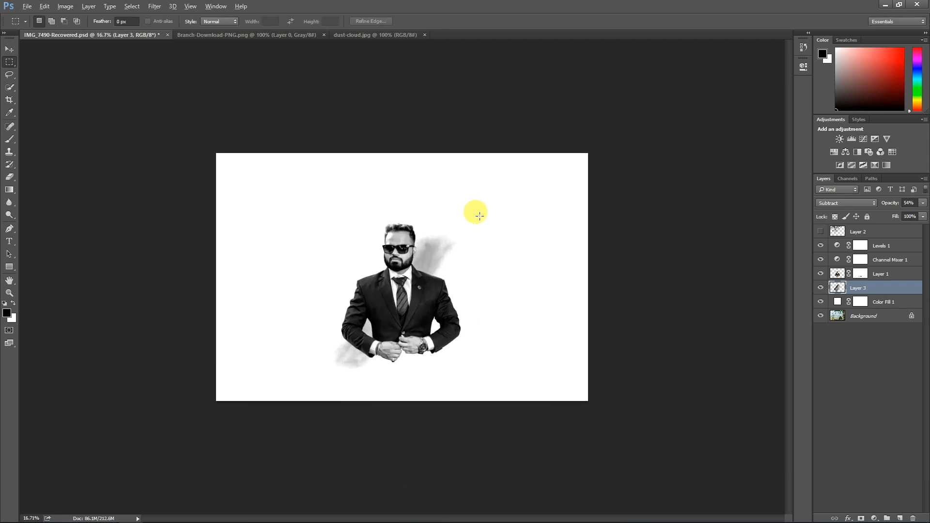
{"action": "left_click", "coordinate": [915, 202]}
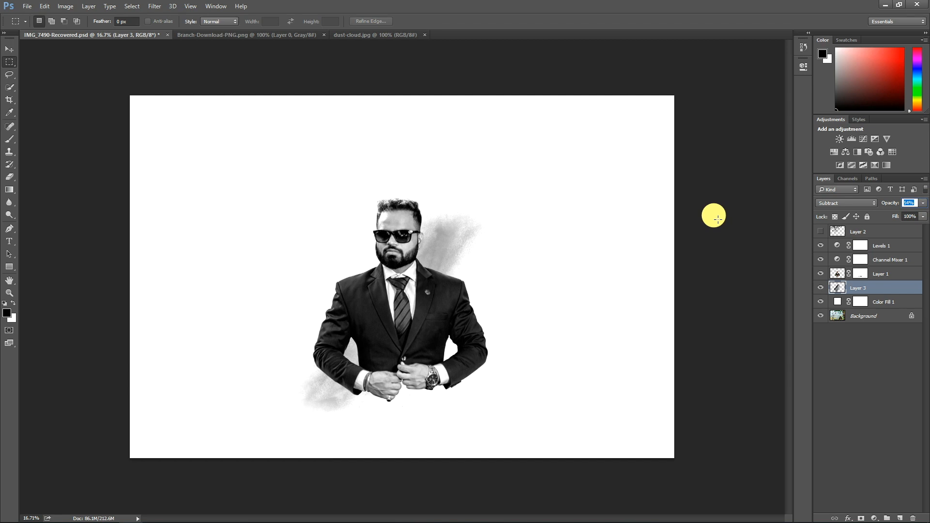
{"action": "type", "text": "30"}
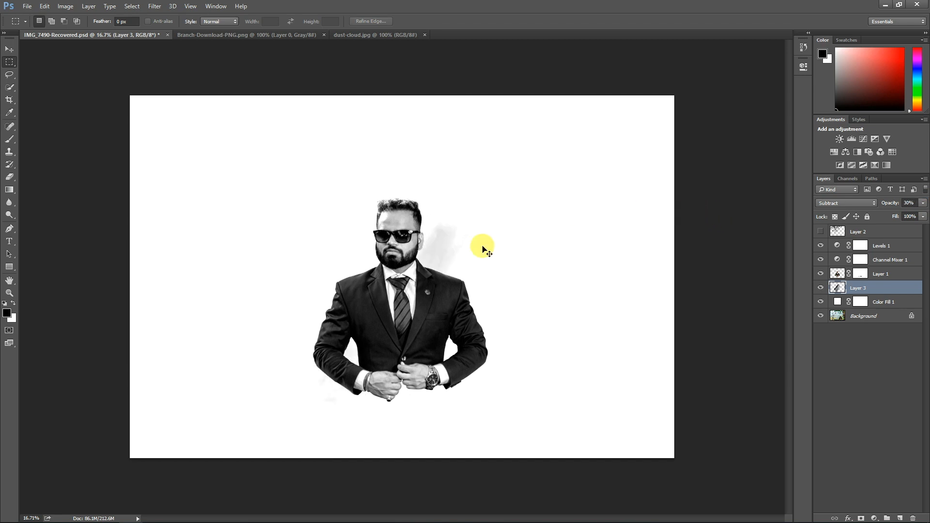
{"action": "left_click", "coordinate": [910, 202]}
{"action": "type", "text": "40"}
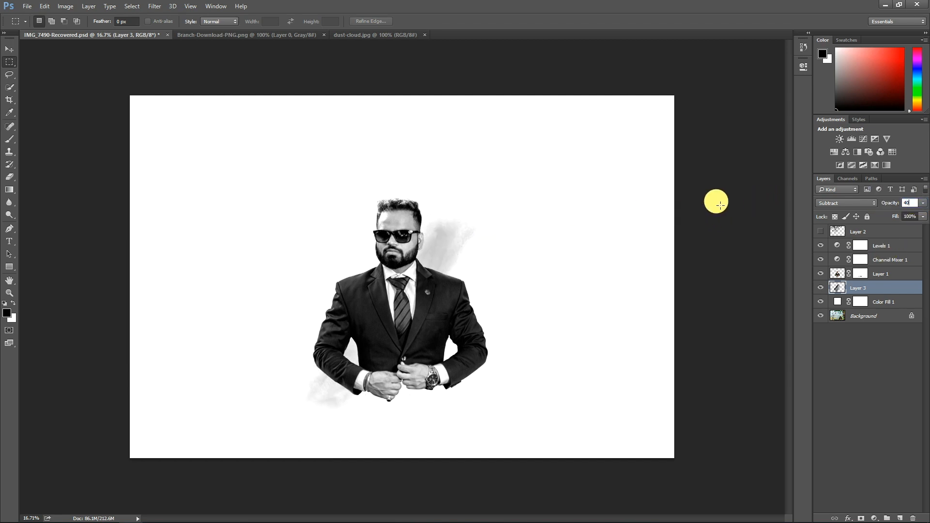
Paint black on the man's layer mask over his hair and forehead with a soft brush reduced to 700 px.
{"action": "type", "text": "b"}
{"action": "scroll", "coordinate": [492, 212], "scroll_direction": "down", "scroll_amount": 1}
{"action": "left_click", "coordinate": [860, 274]}
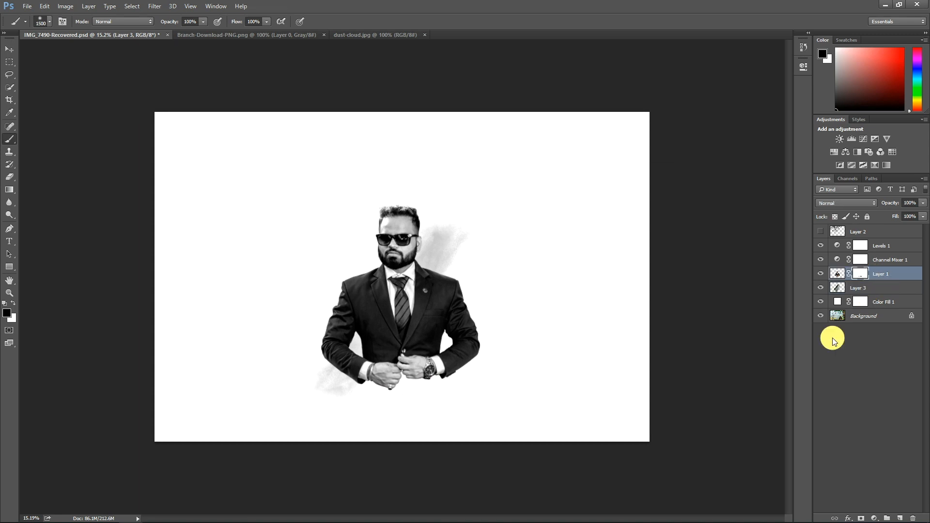
{"action": "key", "text": "bracketleft"}
{"action": "key", "text": "bracketleft"}
{"action": "key", "text": "bracketleft"}
{"action": "key", "text": "bracketleft"}
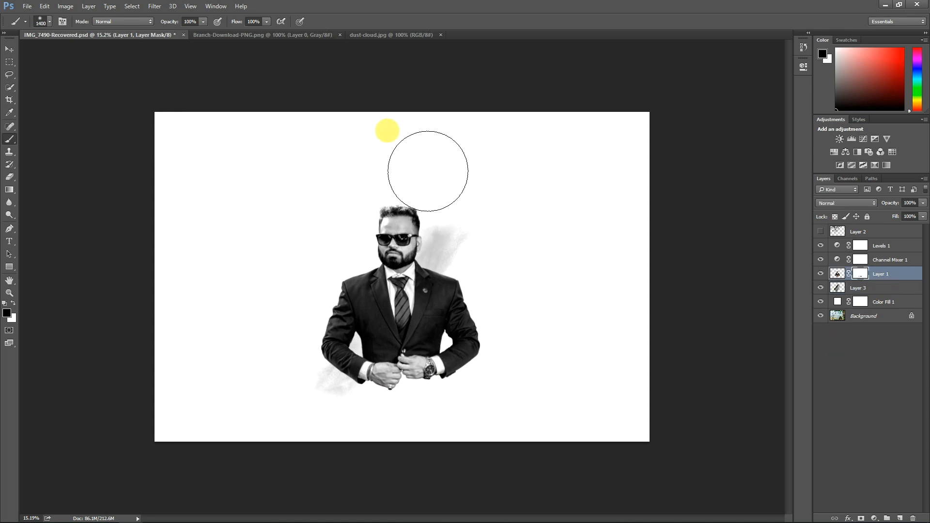
{"action": "scroll", "coordinate": [411, 182], "scroll_direction": "down", "scroll_amount": 4}
{"action": "scroll", "coordinate": [411, 182], "scroll_direction": "up", "scroll_amount": 4}
{"action": "scroll", "coordinate": [410, 175], "scroll_direction": "up", "scroll_amount": 4}
{"action": "key", "text": "bracketleft"}
{"action": "key", "text": "bracketleft"}
{"action": "key", "text": "bracketleft"}
{"action": "key", "text": "bracketleft"}
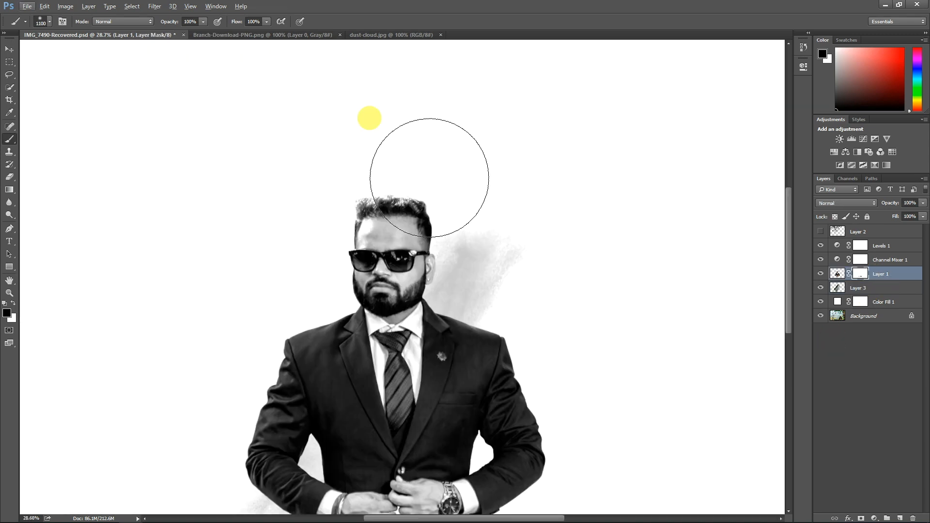
{"action": "mouse_move", "coordinate": [445, 169]}
{"action": "left_mouse_down"}
{"action": "mouse_move", "coordinate": [471, 237]}
{"action": "mouse_move", "coordinate": [471, 224]}
{"action": "mouse_move", "coordinate": [470, 241]}
{"action": "mouse_move", "coordinate": [467, 212]}
{"action": "mouse_move", "coordinate": [430, 156]}
{"action": "mouse_move", "coordinate": [359, 159]}
{"action": "left_mouse_up"}
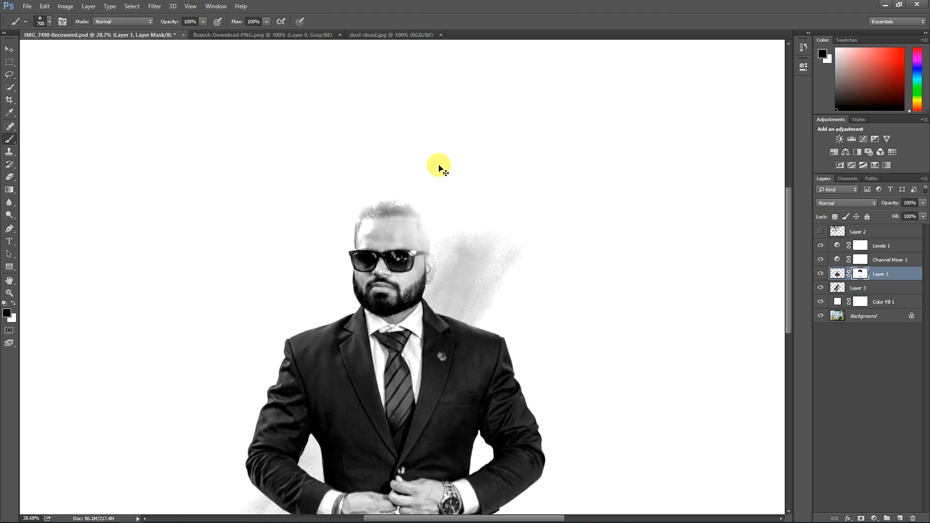
Fade the mask stroke over the hair to 21% opacity.
{"action": "key", "text": "ctrl+shift+f"}
{"action": "left_click_drag", "start_coordinate": [430, 185], "coordinate": [421, 184]}
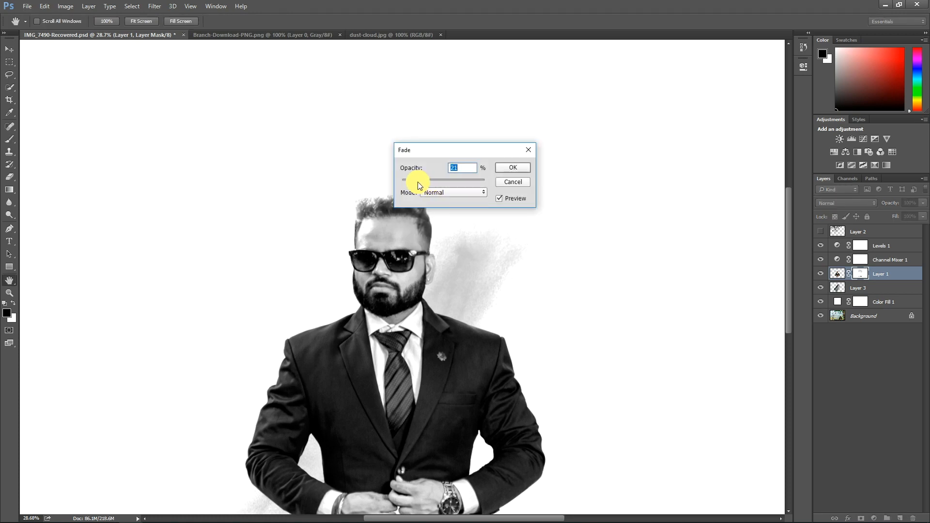
{"action": "key", "text": "Return"}
Soften the hair's edges on the mask with a 200 px brush, fading each stroke to a low opacity.
{"action": "key", "text": "bracketleft"}
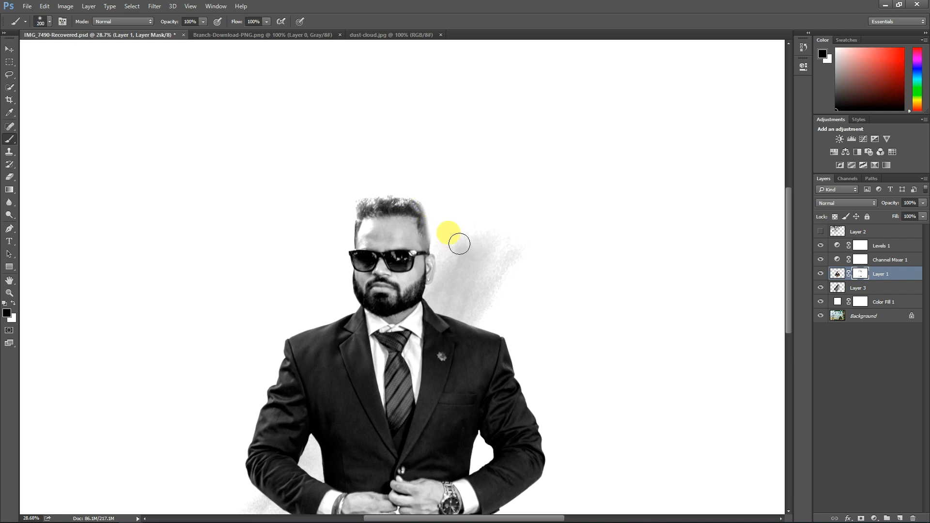
{"action": "key", "text": "ctrl+shift+f"}
{"action": "left_click_drag", "start_coordinate": [485, 180], "coordinate": [419, 184]}
{"action": "key", "text": "Return"}
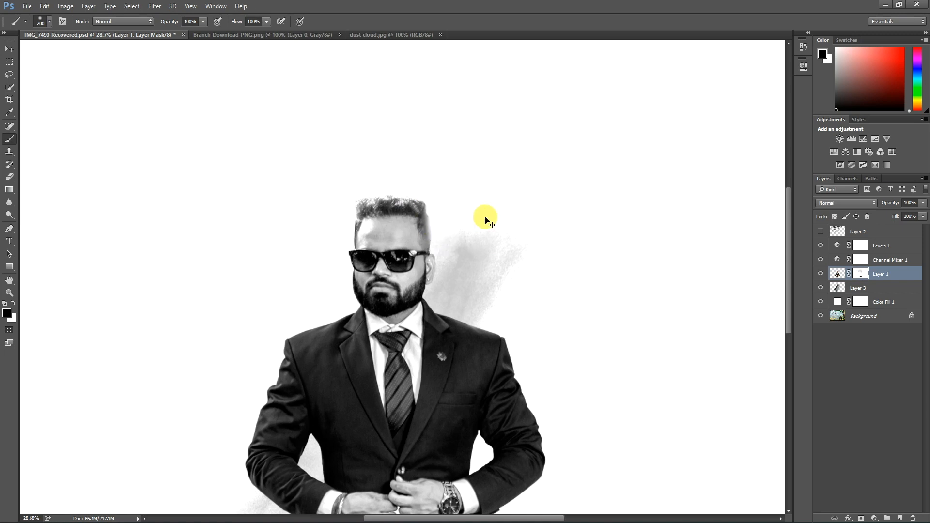
{"action": "key", "text": "ctrl+shift+f"}
{"action": "key", "text": "Return"}
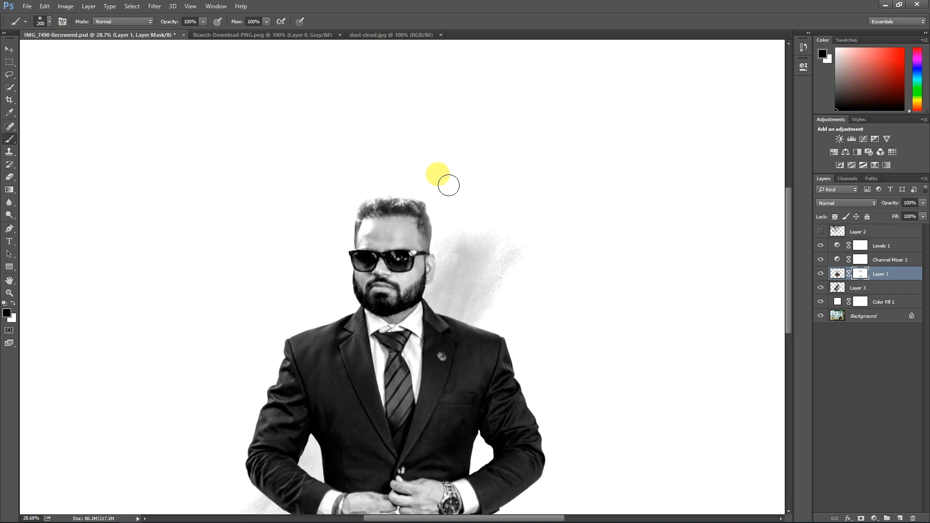
Enlarge the brush to 700 px and paint the mask along the outer sleeve and shoulder on the ringed-hand side.
{"action": "scroll", "coordinate": [535, 248], "scroll_direction": "up", "scroll_amount": 1}
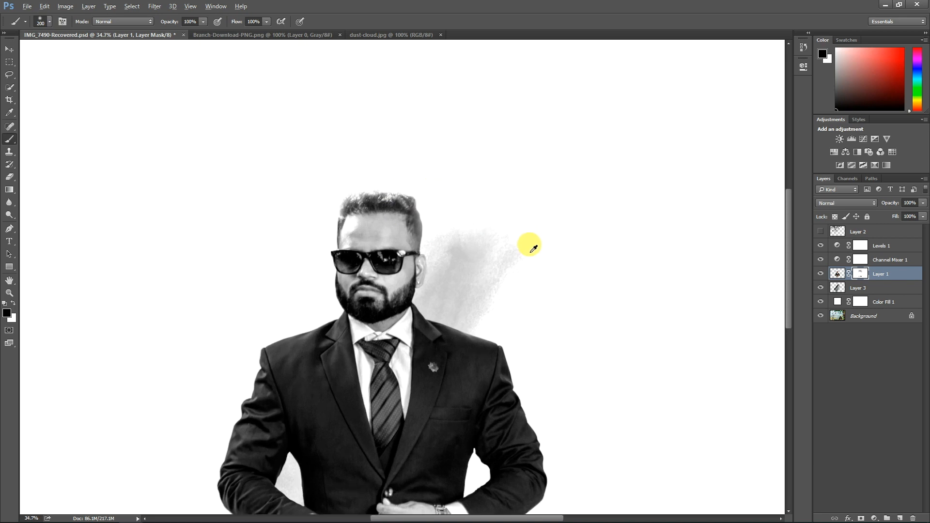
{"action": "scroll", "coordinate": [534, 249], "scroll_direction": "down", "scroll_amount": 10}
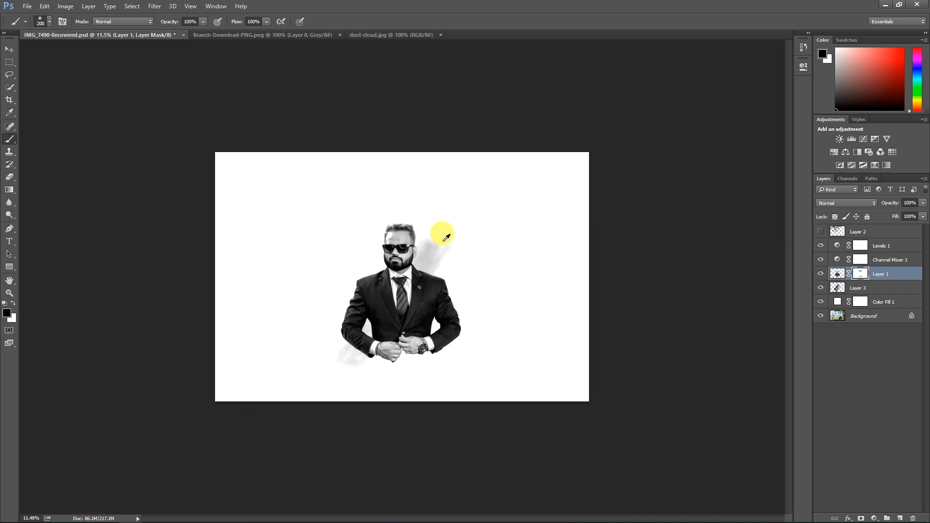
{"action": "scroll", "coordinate": [429, 238], "scroll_direction": "up", "scroll_amount": 6}
{"action": "key", "text": "bracketright"}
{"action": "key", "text": "bracketright"}
{"action": "key", "text": "bracketright"}
{"action": "key", "text": "bracketright"}
{"action": "key", "text": "bracketright"}
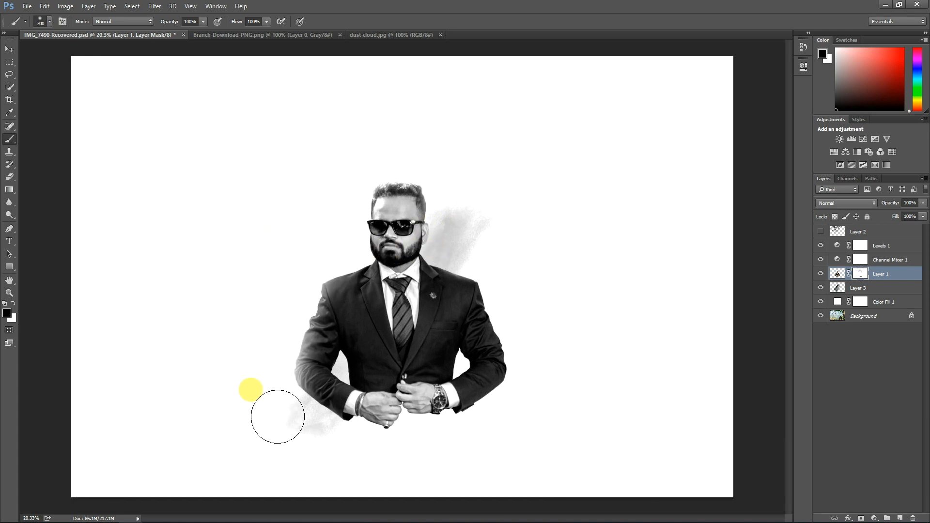
{"action": "mouse_move", "coordinate": [334, 456]}
{"action": "left_mouse_down"}
{"action": "mouse_move", "coordinate": [298, 433]}
{"action": "mouse_move", "coordinate": [263, 379]}
{"action": "mouse_move", "coordinate": [268, 348]}
{"action": "mouse_move", "coordinate": [314, 256]}
{"action": "mouse_move", "coordinate": [276, 317]}
{"action": "mouse_move", "coordinate": [265, 371]}
{"action": "mouse_move", "coordinate": [273, 321]}
{"action": "mouse_move", "coordinate": [268, 351]}
{"action": "left_mouse_up"}
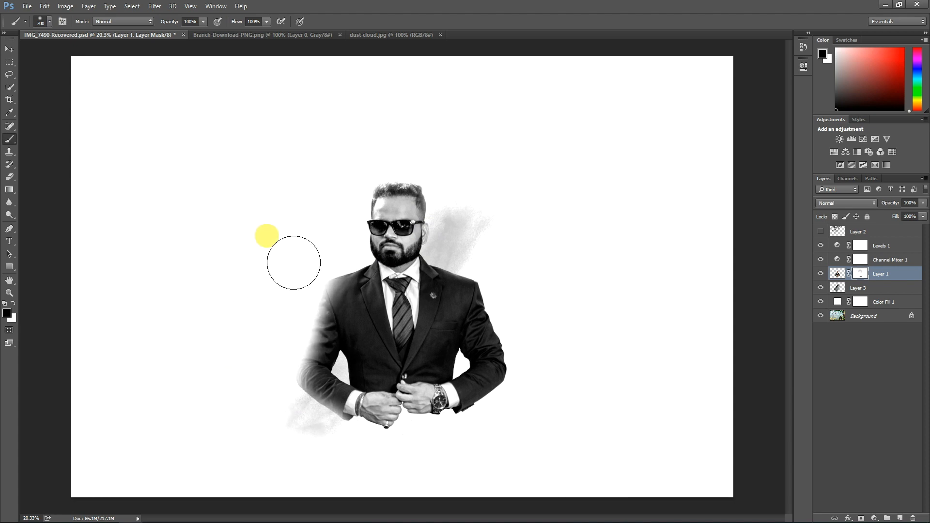
Fade the sleeve mask stroke to 22% opacity and fade a further stroke over the same shoulder.
{"action": "key", "text": "ctrl+shift+f"}
{"action": "left_click_drag", "start_coordinate": [425, 184], "coordinate": [420, 184]}
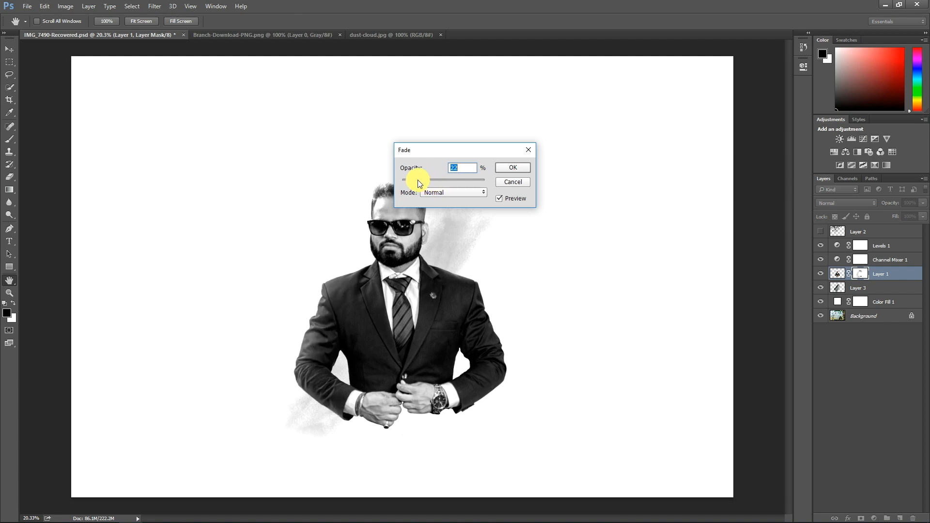
{"action": "key", "text": "Return"}
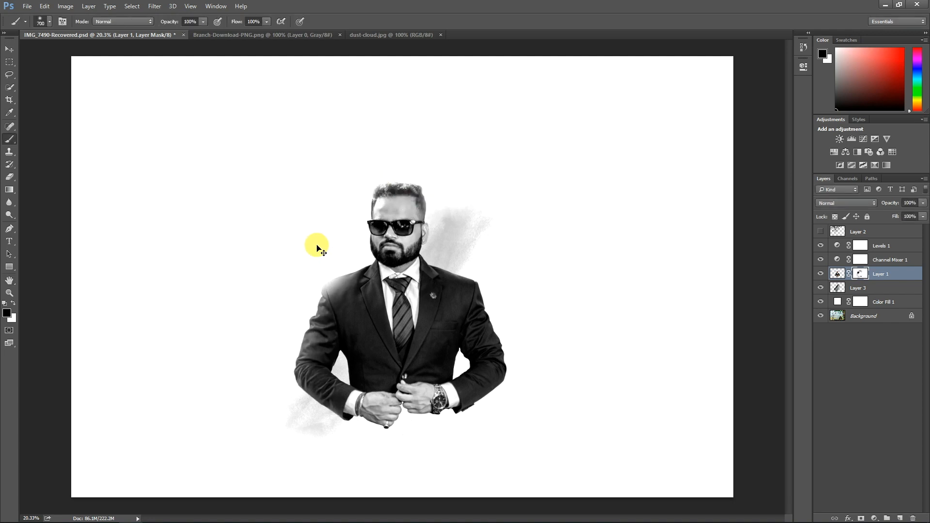
{"action": "key", "text": "ctrl+shift+f"}
{"action": "key", "text": "Return"}
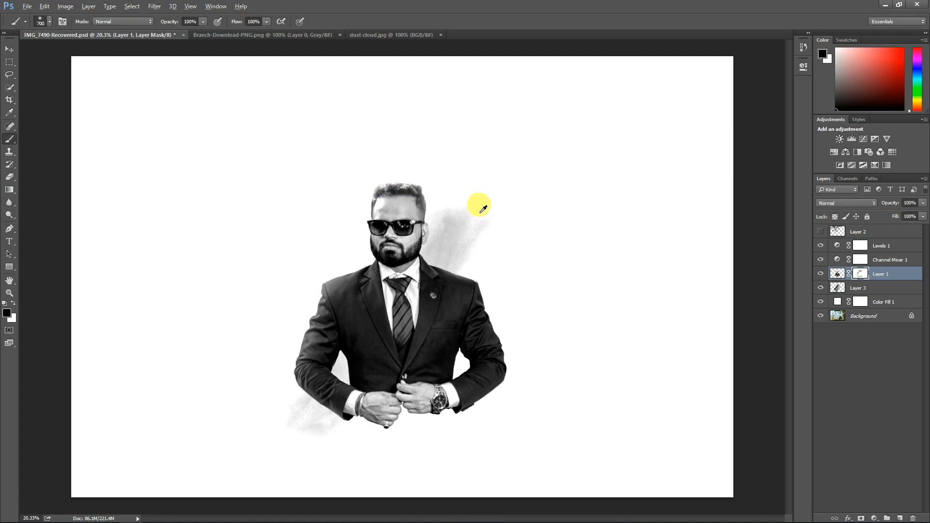
Paint the mask along the outer sleeve on the watch side and fade the stroke to a low opacity.
{"action": "scroll", "coordinate": [482, 204], "scroll_direction": "down", "scroll_amount": 2}
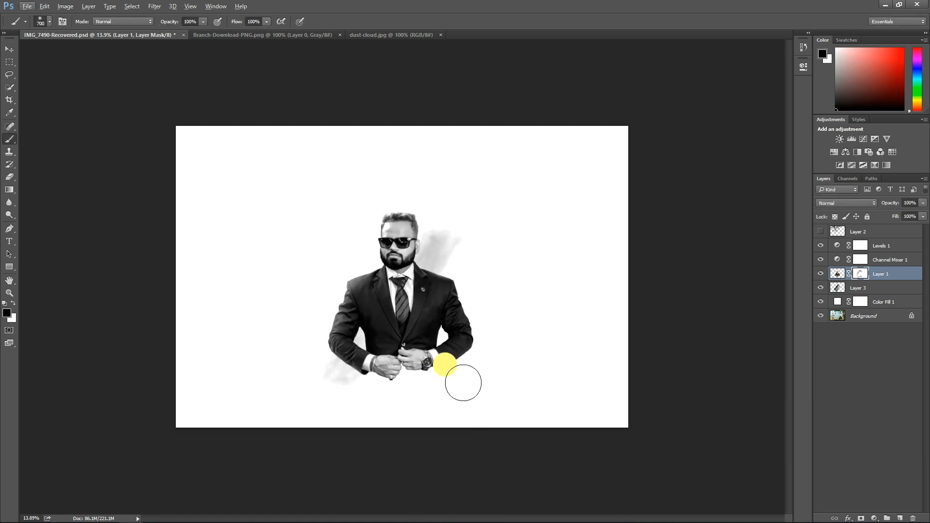
{"action": "mouse_move", "coordinate": [480, 298]}
{"action": "left_mouse_down"}
{"action": "mouse_move", "coordinate": [465, 265]}
{"action": "mouse_move", "coordinate": [488, 278]}
{"action": "left_mouse_up"}
{"action": "key", "text": "ctrl+shift+f"}
{"action": "left_click_drag", "start_coordinate": [484, 180], "coordinate": [423, 183]}
{"action": "key", "text": "Return"}
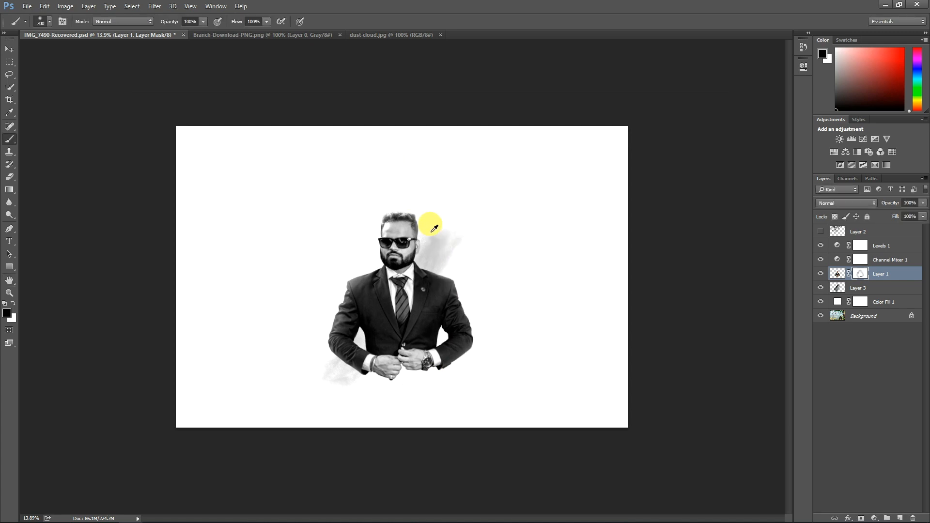
Reduce the brush to 125 px and paint the mask along the hair's edge above the visible ear.
{"action": "scroll", "coordinate": [451, 228], "scroll_direction": "down", "scroll_amount": 2}
{"action": "scroll", "coordinate": [453, 232], "scroll_direction": "up", "scroll_amount": 2}
{"action": "scroll", "coordinate": [417, 237], "scroll_direction": "up", "scroll_amount": 2}
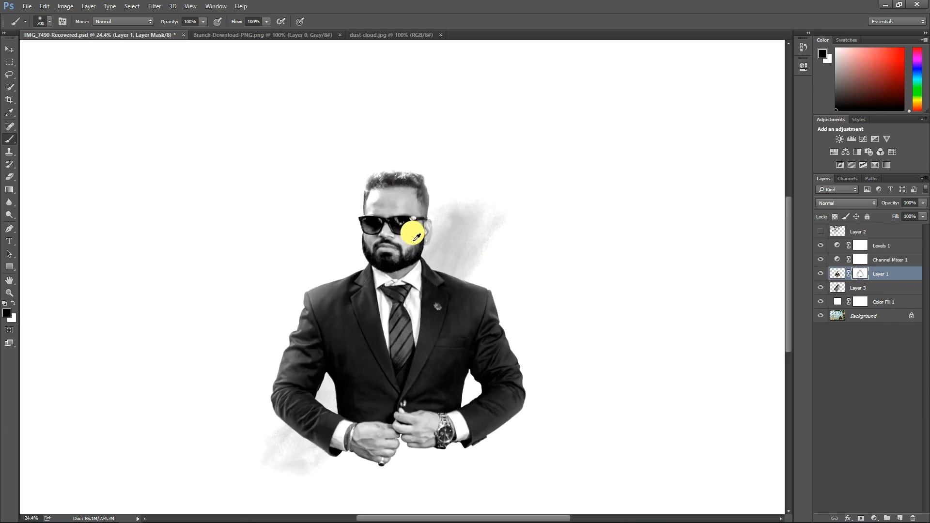
{"action": "scroll", "coordinate": [441, 204], "scroll_direction": "up", "scroll_amount": 1}
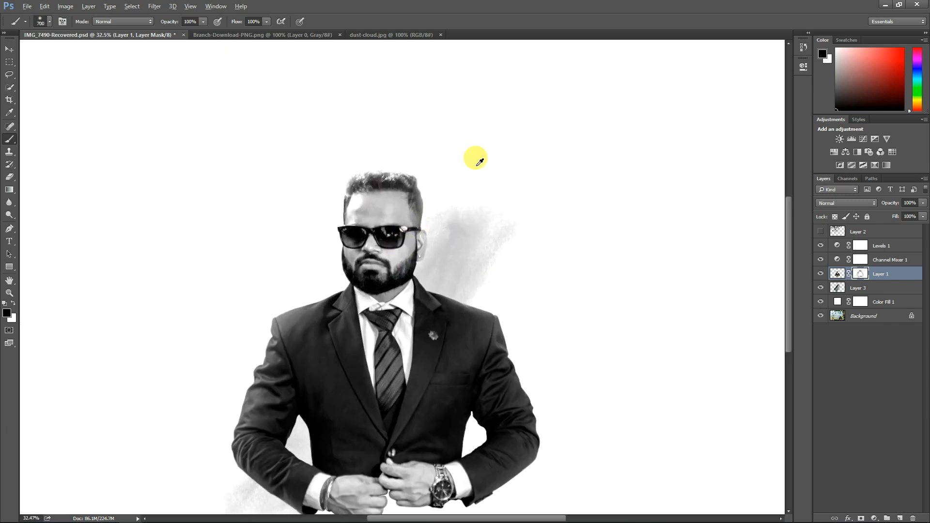
{"action": "scroll", "coordinate": [386, 129], "scroll_direction": "up", "scroll_amount": 1}
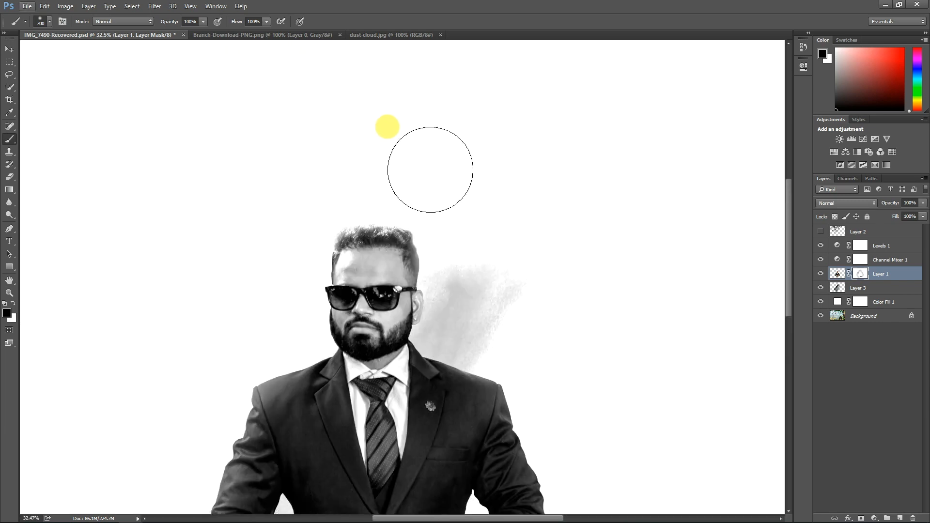
{"action": "scroll", "coordinate": [435, 219], "scroll_direction": "up", "scroll_amount": 2}
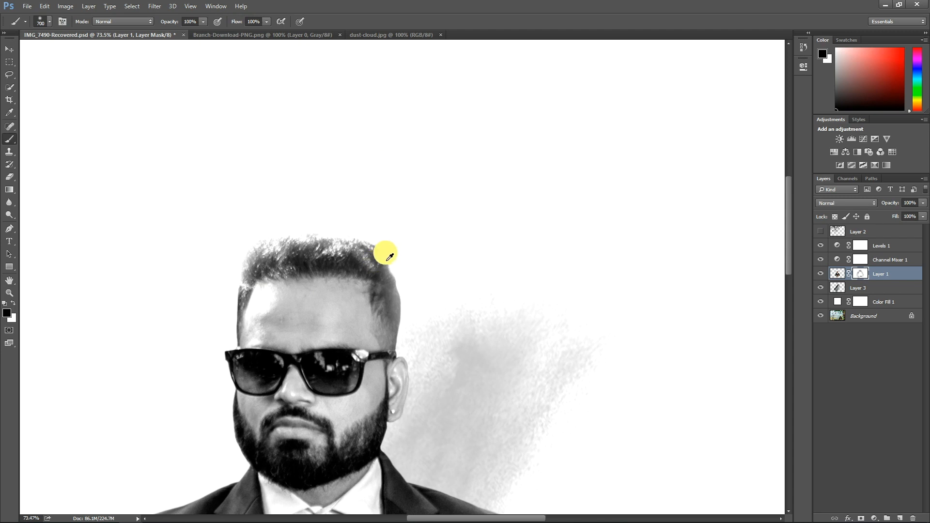
{"action": "key", "text": "bracketleft"}
{"action": "key", "text": "bracketleft"}
{"action": "key", "text": "bracketleft"}
{"action": "key", "text": "bracketleft"}
{"action": "key", "text": "bracketleft"}
{"action": "key", "text": "bracketleft"}
{"action": "key", "text": "bracketleft"}
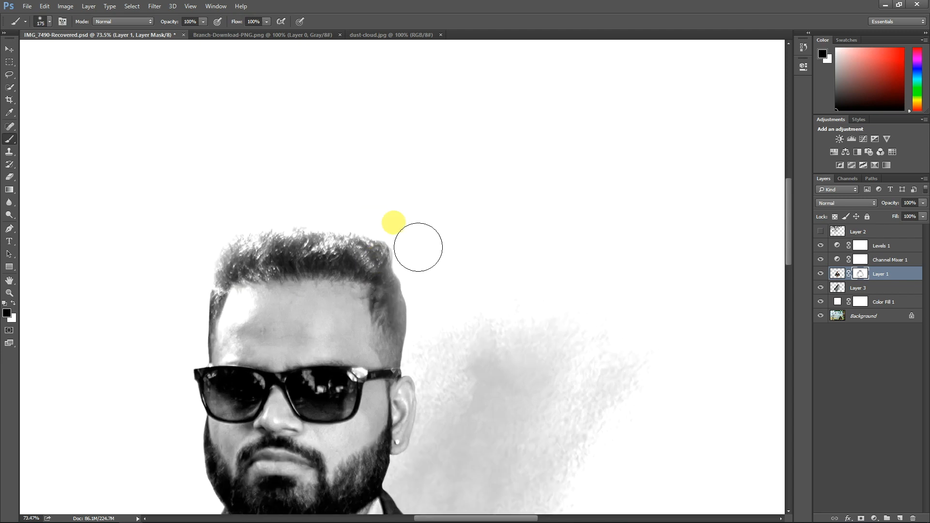
{"action": "key", "text": "bracketleft"}
{"action": "key", "text": "bracketleft"}
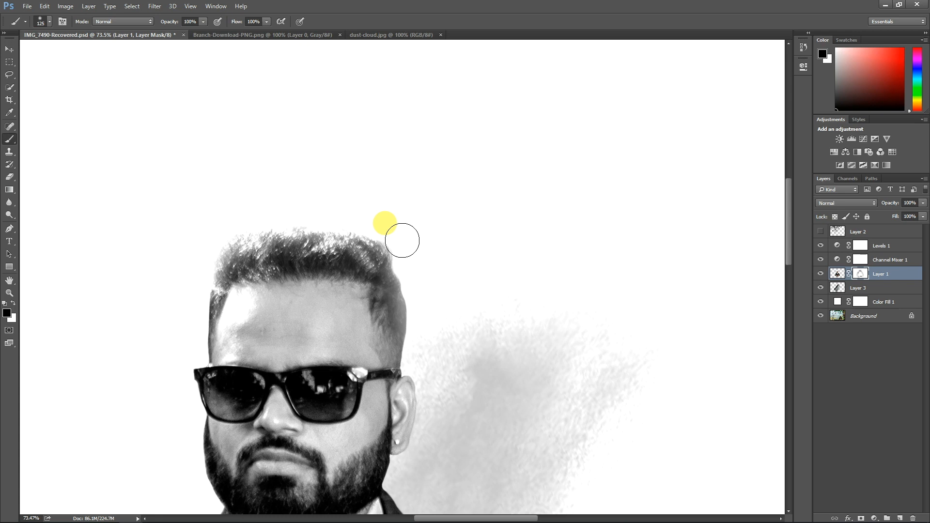
{"action": "mouse_move", "coordinate": [416, 282]}
{"action": "left_mouse_down"}
{"action": "mouse_move", "coordinate": [424, 346]}
{"action": "mouse_move", "coordinate": [421, 299]}
{"action": "mouse_move", "coordinate": [385, 224]}
{"action": "left_mouse_up"}
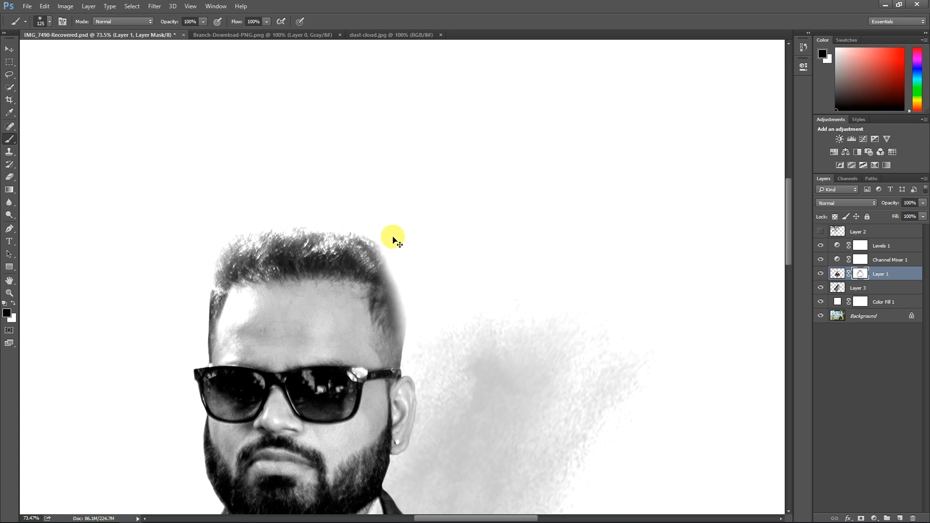
Fade the hair-edge mask stroke to 13% opacity in Normal mode.
{"action": "key", "text": "ctrl+shift+f"}
{"action": "left_click", "coordinate": [413, 181]}
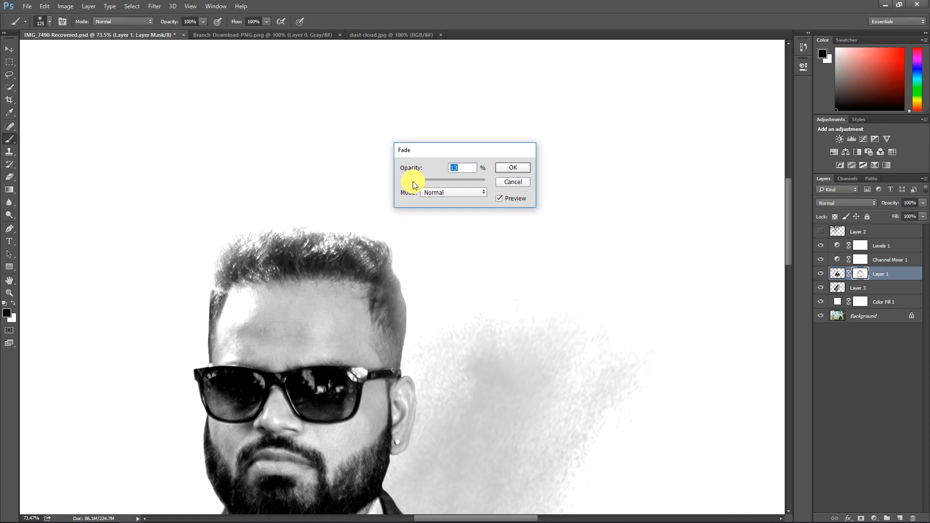
{"action": "key", "text": "Return"}
Enlarge the brush to 1700 px, try masking the outer sleeve on the watch side, and undo that stroke.
{"action": "scroll", "coordinate": [398, 246], "scroll_direction": "down", "scroll_amount": 3, "text": "alt"}
{"action": "scroll", "coordinate": [418, 258], "scroll_direction": "down", "scroll_amount": 5, "text": "alt"}
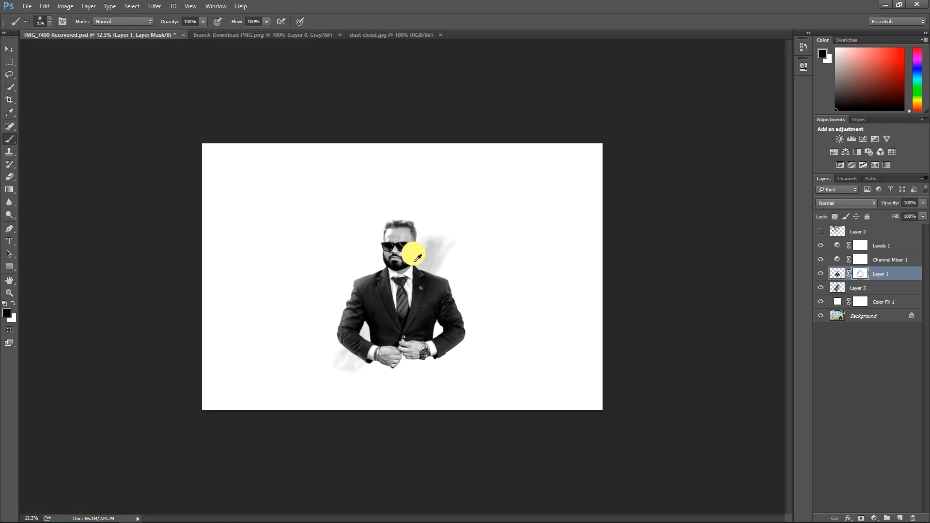
{"action": "scroll", "coordinate": [410, 265], "scroll_direction": "up", "scroll_amount": 1, "text": "alt"}
{"action": "key", "text": "bracketright"}
{"action": "key", "text": "bracketright"}
{"action": "key", "text": "bracketright"}
{"action": "key", "text": "bracketright"}
{"action": "key", "text": "bracketright"}
{"action": "key", "text": "bracketright"}
{"action": "key", "text": "bracketright"}
{"action": "key", "text": "bracketright"}
{"action": "key", "text": "bracketright"}
{"action": "key", "text": "bracketright"}
{"action": "key", "text": "bracketright"}
{"action": "key", "text": "bracketright"}
{"action": "key", "text": "bracketright"}
{"action": "key", "text": "bracketright"}
{"action": "key", "text": "bracketright"}
{"action": "key", "text": "bracketright"}
{"action": "key", "text": "bracketright"}
{"action": "key", "text": "bracketright"}
{"action": "left_click", "coordinate": [485, 295]}
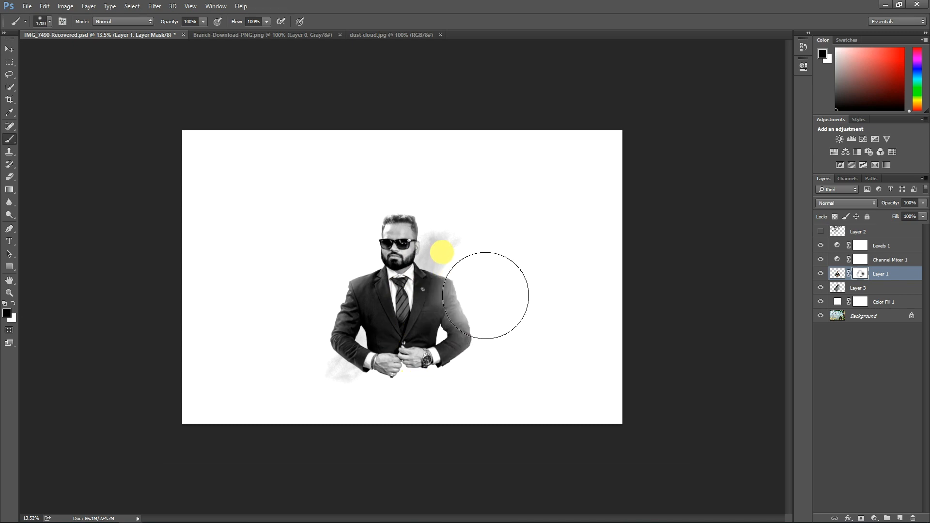
{"action": "key", "text": "ctrl+z"}
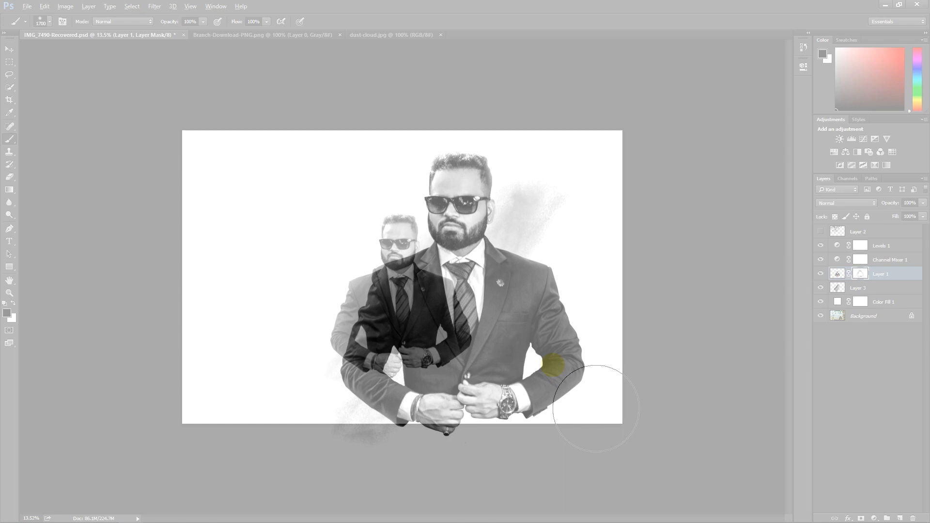